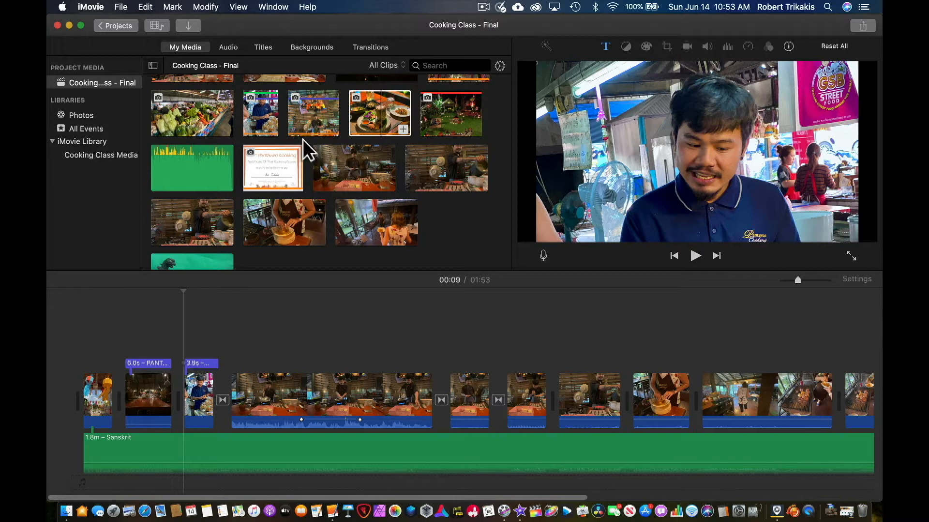
# - Play back the chef photo clip and its Master Chef title from the start of the clip
pyautogui.click(207, 398)
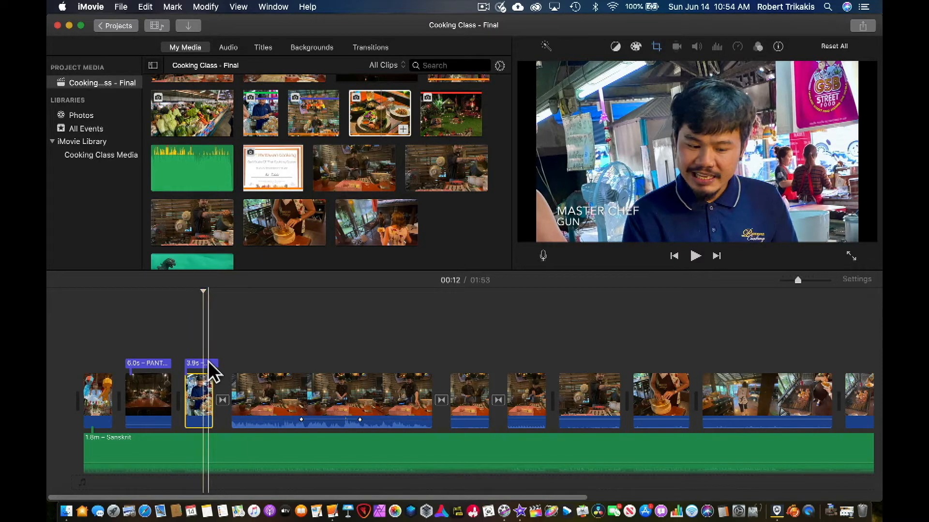
pyautogui.moveTo(202, 290); pyautogui.dragTo(185, 292)
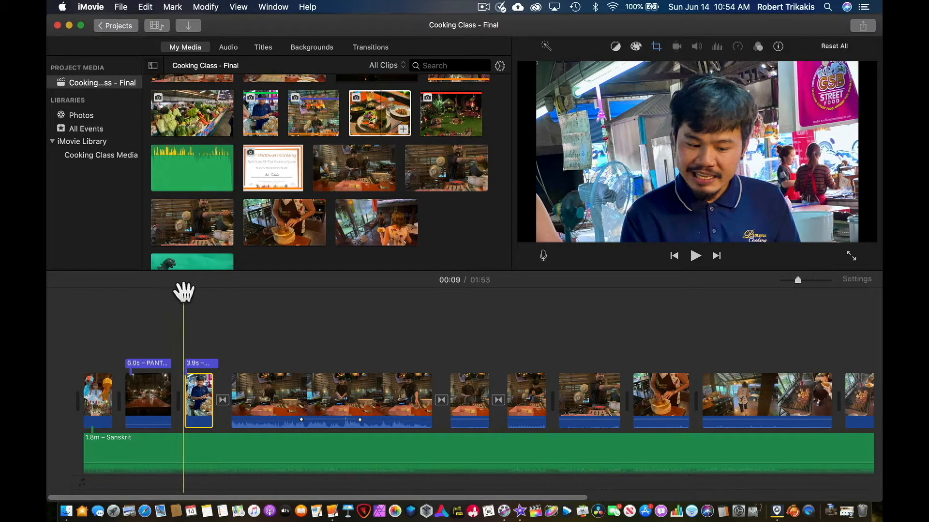
pyautogui.press('space')
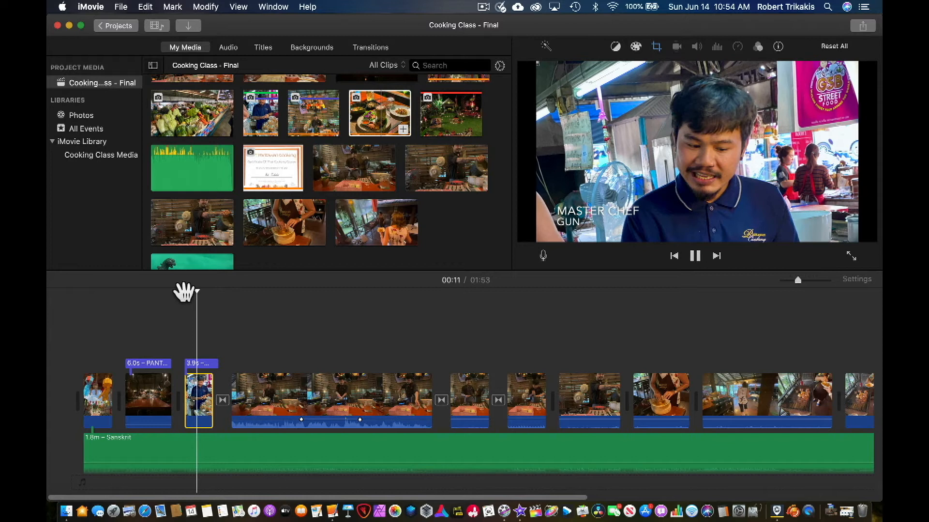
pyautogui.press('space')
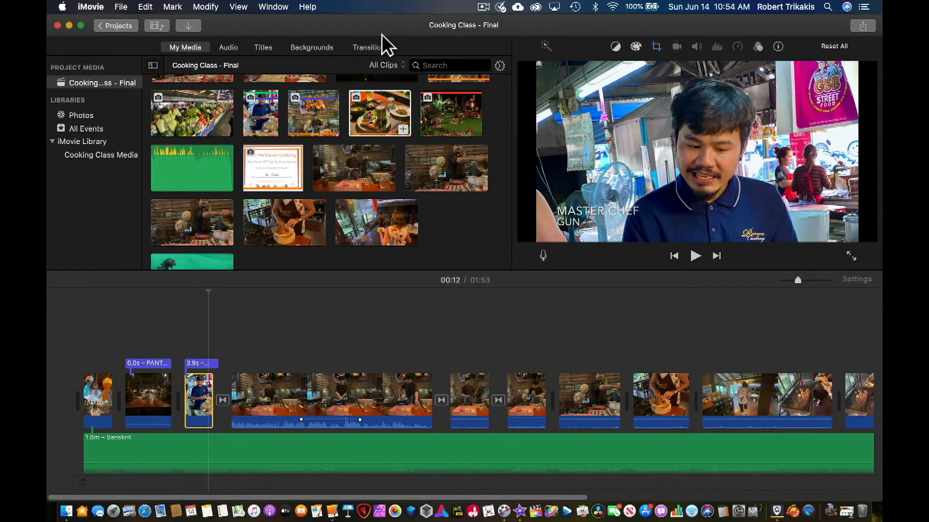
# - Add the plated food photo as a cutaway above the chef clip and shorten it to sit within that clip
pyautogui.click(379, 114)
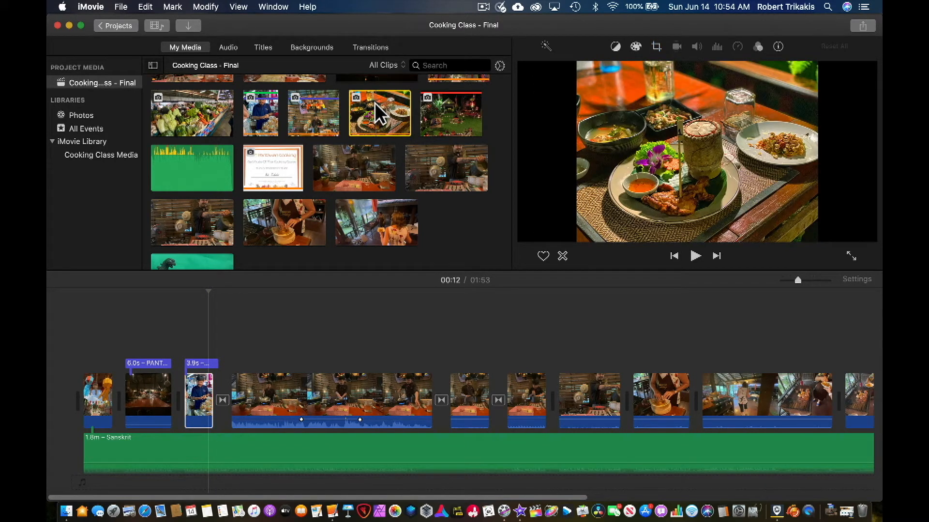
pyautogui.moveTo(376, 104); pyautogui.dragTo(196, 329)
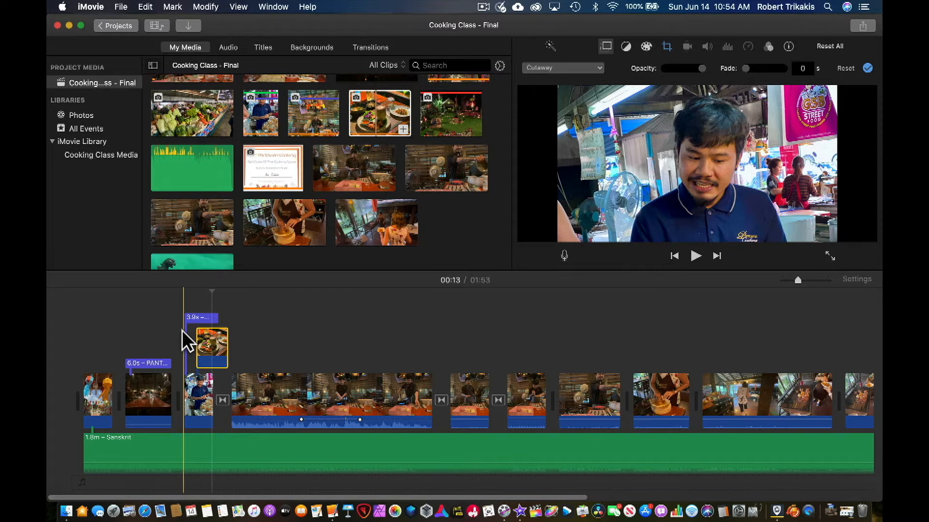
pyautogui.press('space')
pyautogui.press('space')
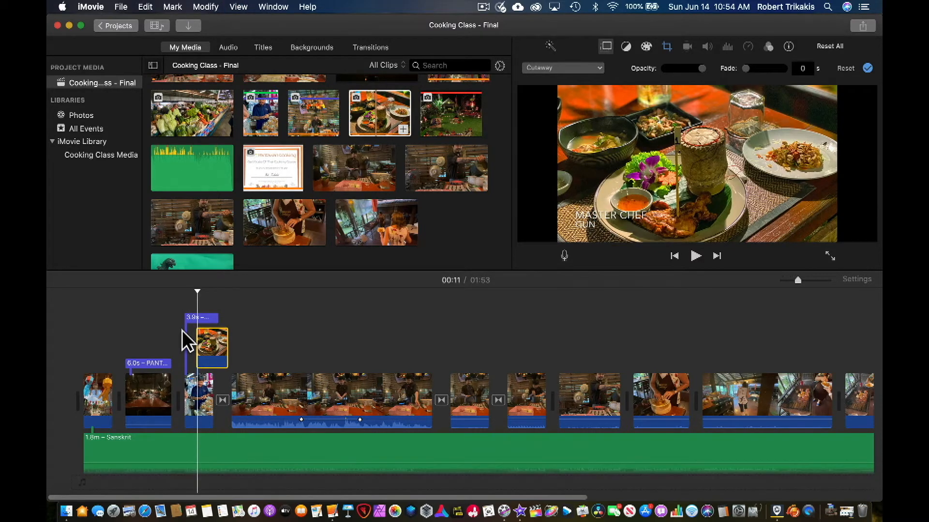
pyautogui.moveTo(227, 346); pyautogui.dragTo(198, 343)
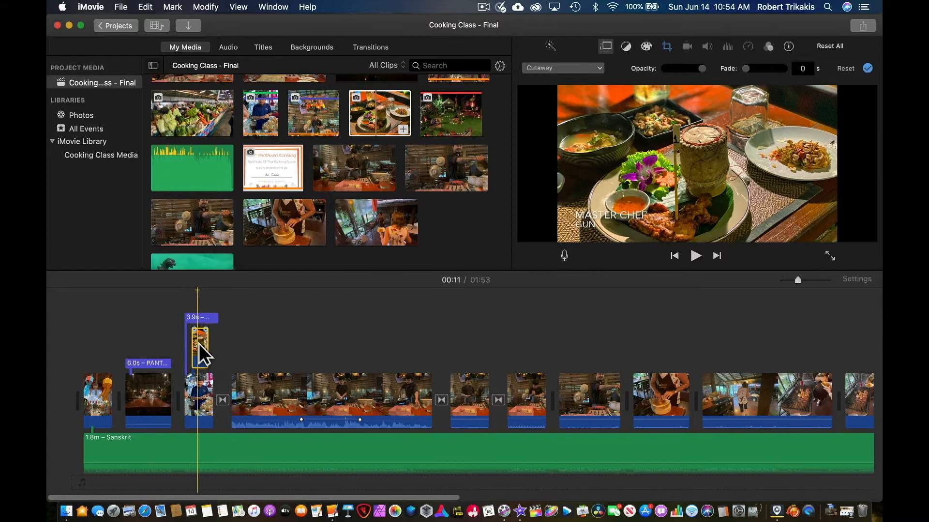
# - Play back the chef clip with the shortened food cutaway from the clip's start
pyautogui.click(178, 338)
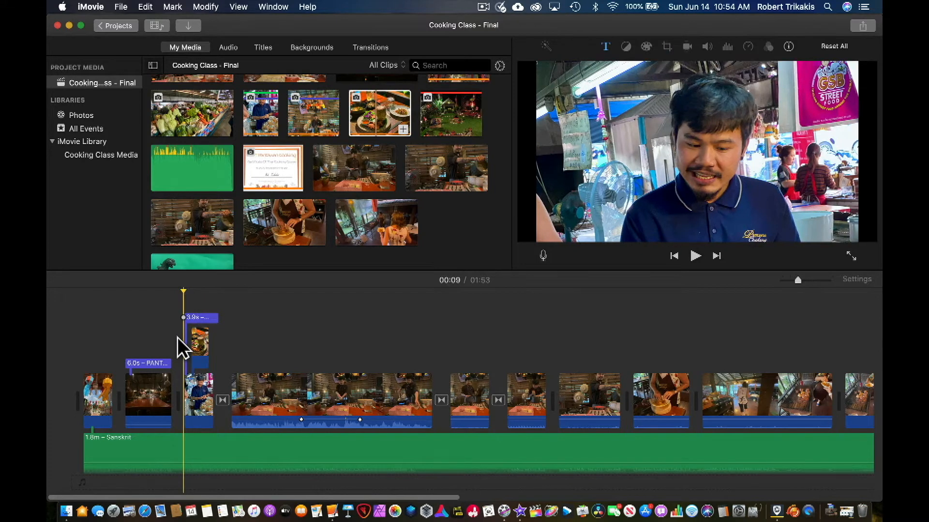
pyautogui.press('space')
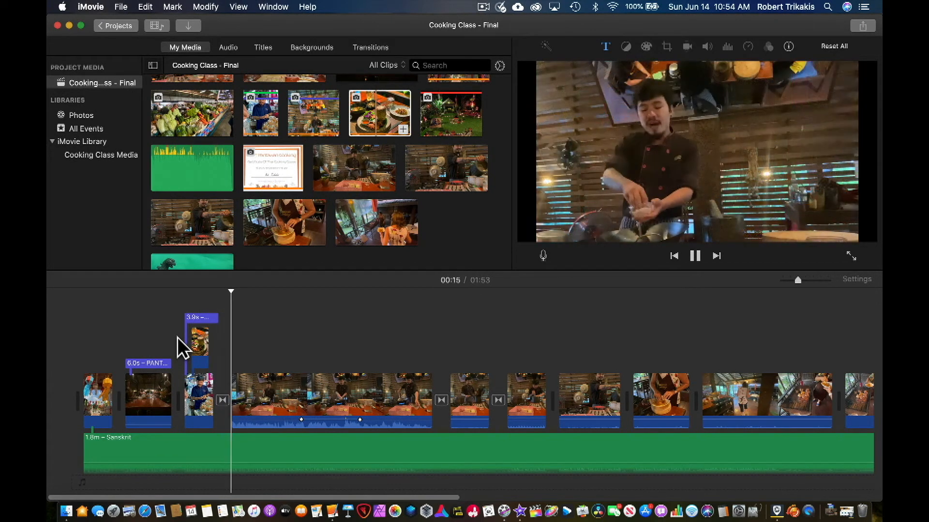
pyautogui.press('space')
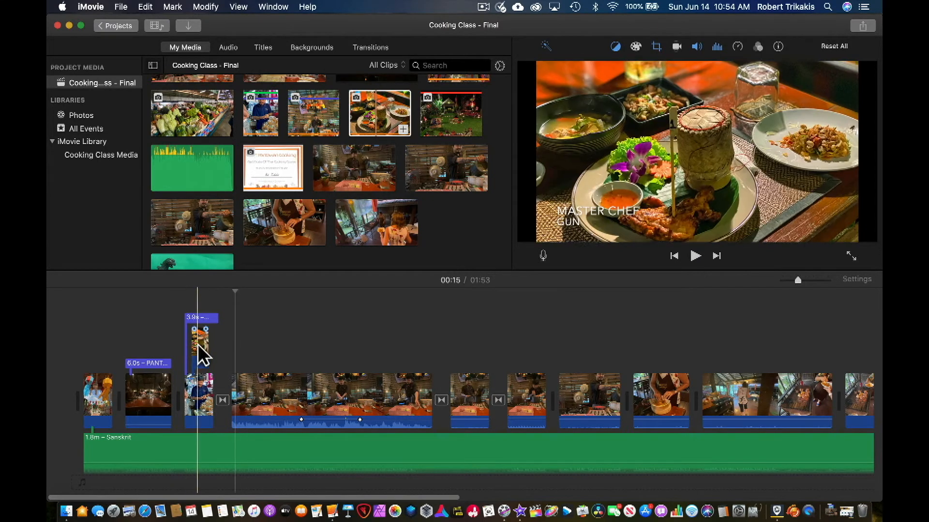
# - Show the food cutaway's video overlay settings and review its overlay types and opacity control
pyautogui.click(199, 347)
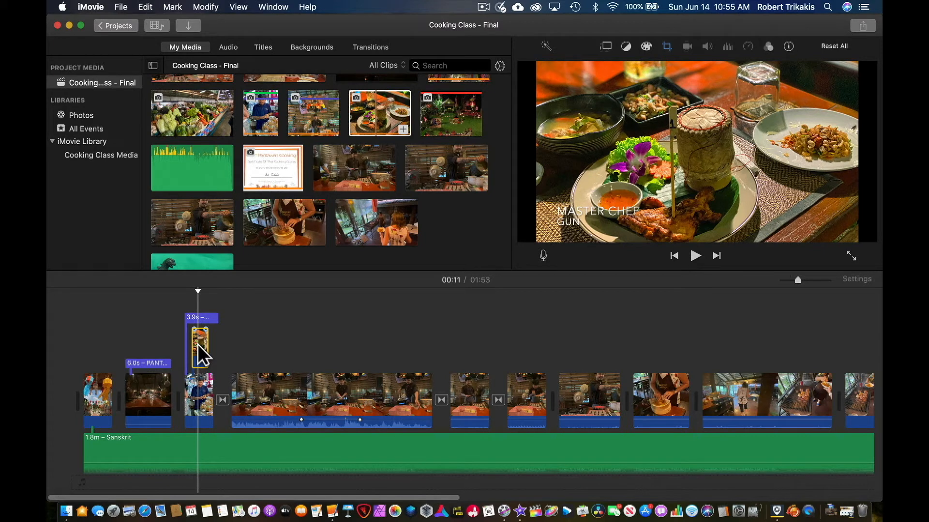
pyautogui.click(606, 47)
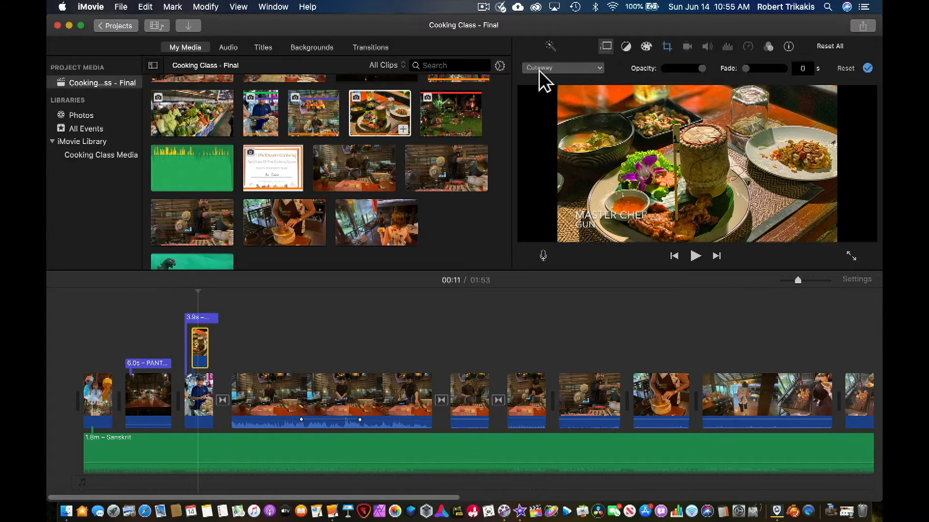
pyautogui.click(577, 73)
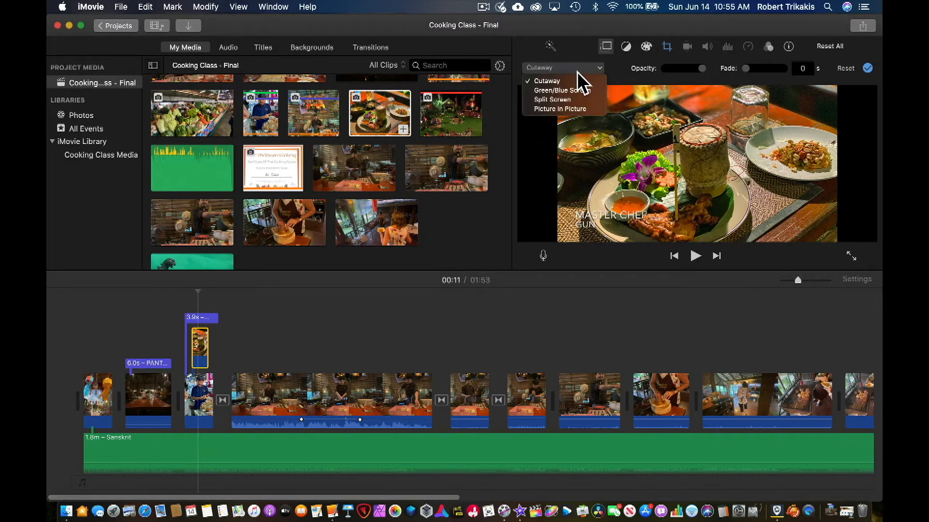
pyautogui.click(578, 73)
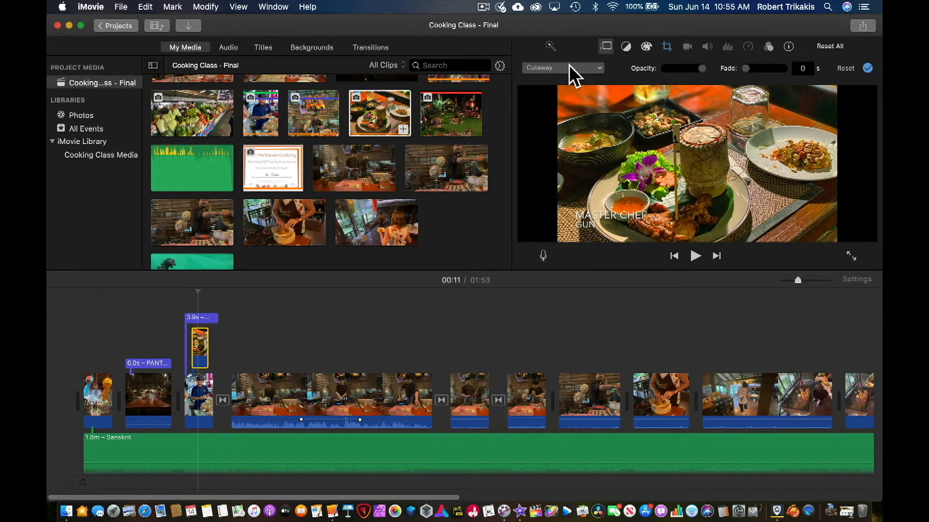
pyautogui.moveTo(701, 68)
pyautogui.mouseDown()
pyautogui.moveTo(682, 69)
pyautogui.moveTo(705, 69)
pyautogui.mouseUp()
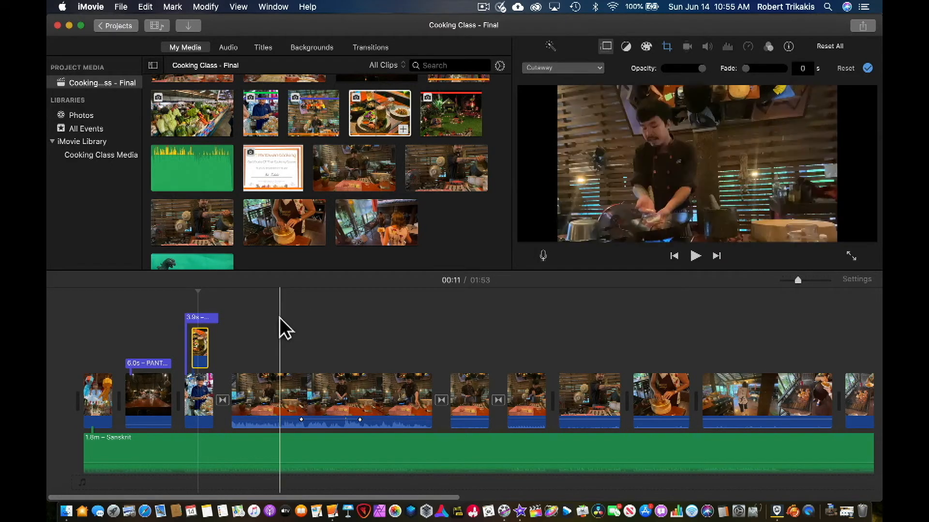
# - Give the food cutaway a video fade of about 0.6 seconds
pyautogui.click(818, 279)
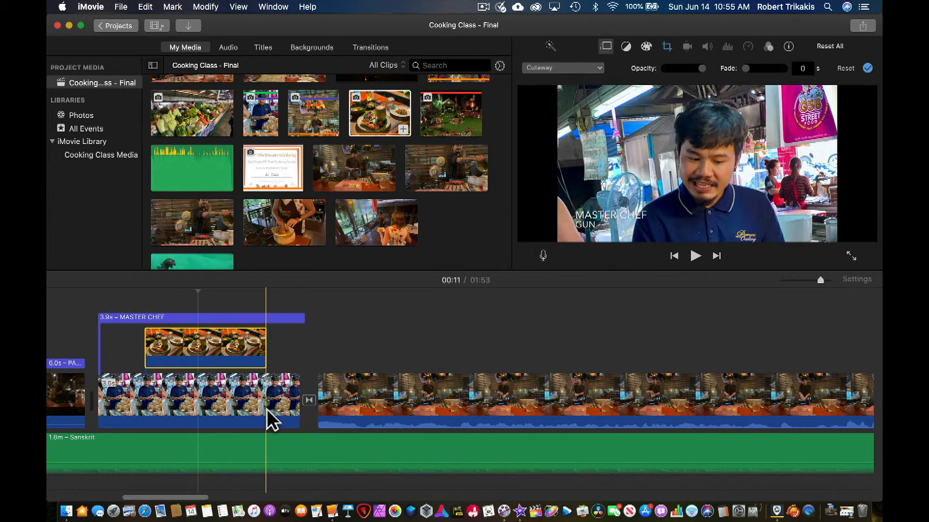
pyautogui.click(223, 360)
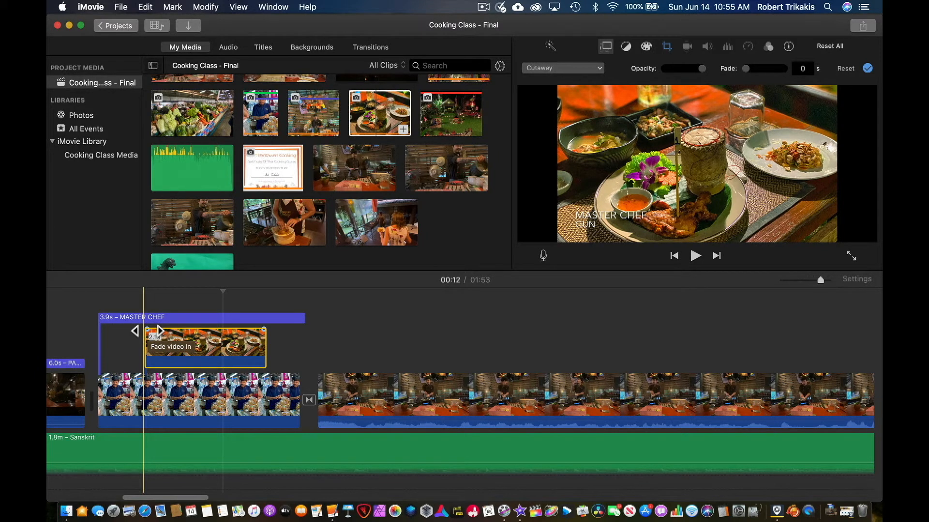
pyautogui.moveTo(147, 331); pyautogui.dragTo(179, 331)
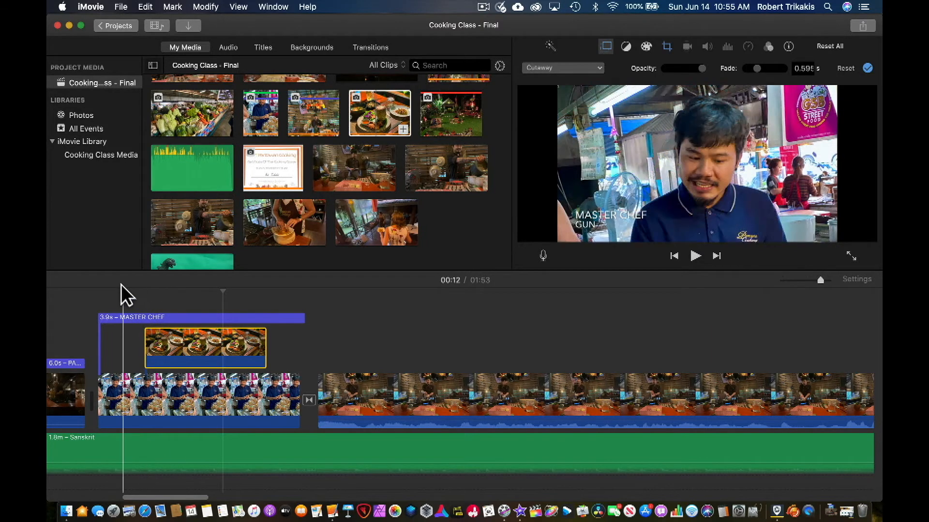
# - Play back the chef clip twice to review the food cutaway's fade
pyautogui.click(107, 291)
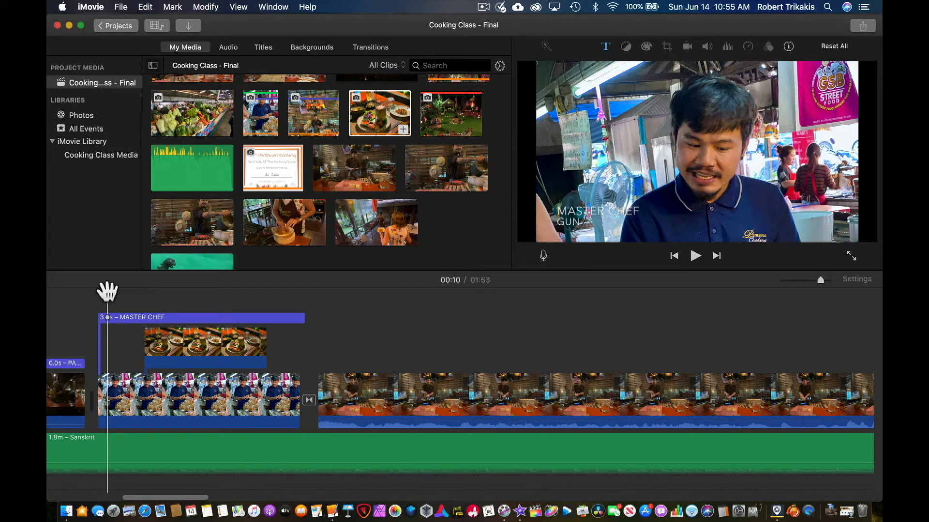
pyautogui.press('space')
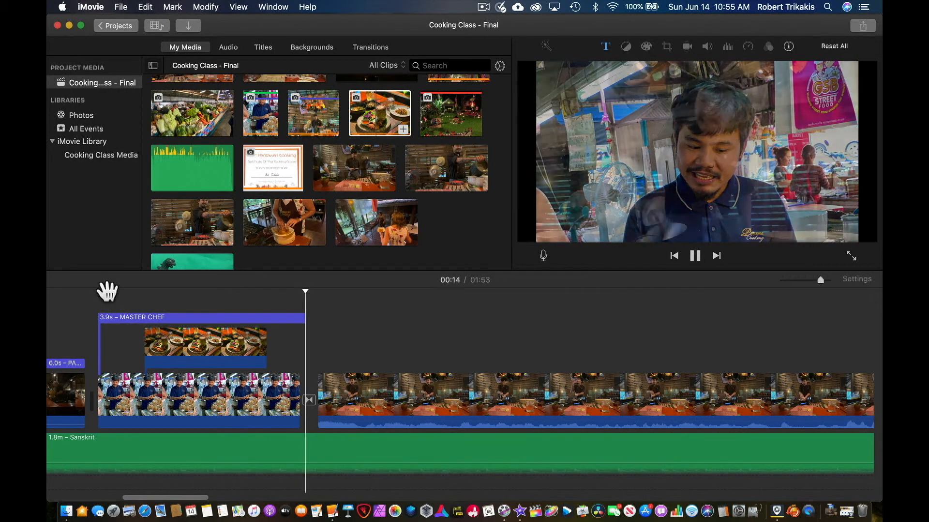
pyautogui.press('k')
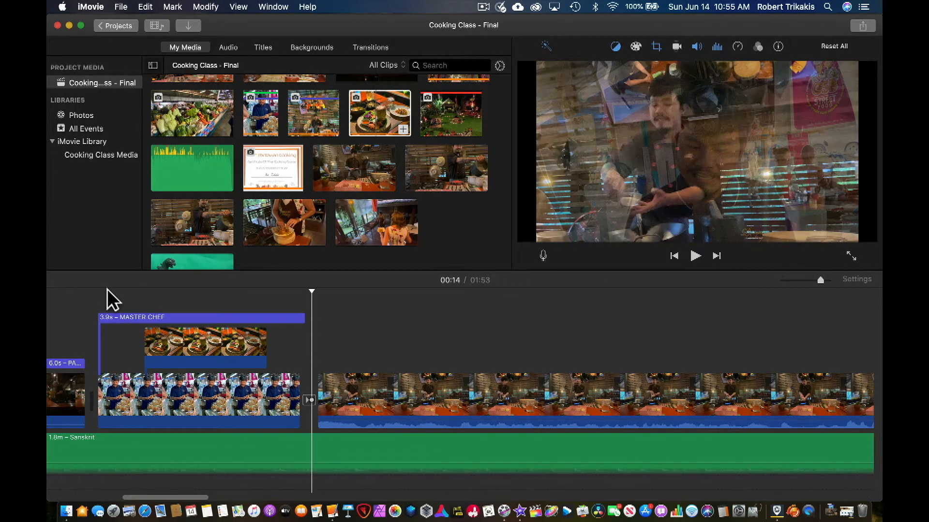
pyautogui.click(99, 315)
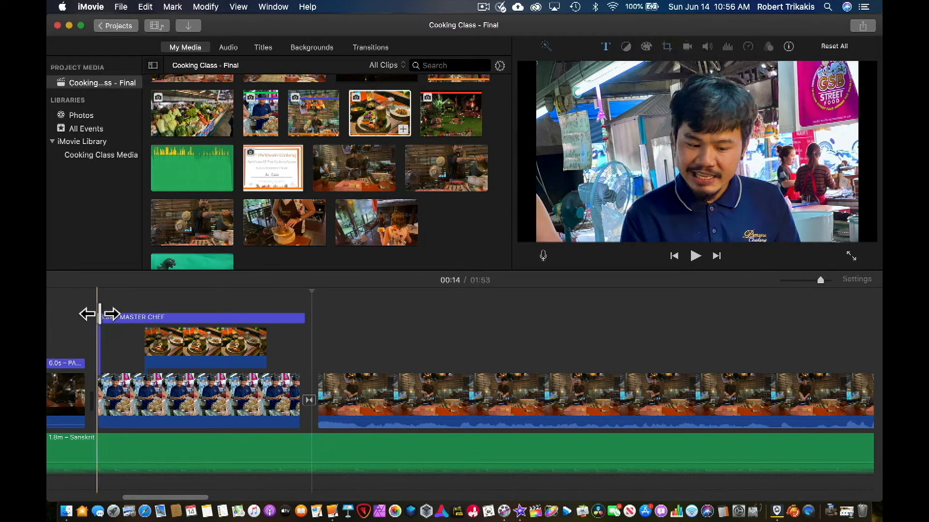
pyautogui.press('space')
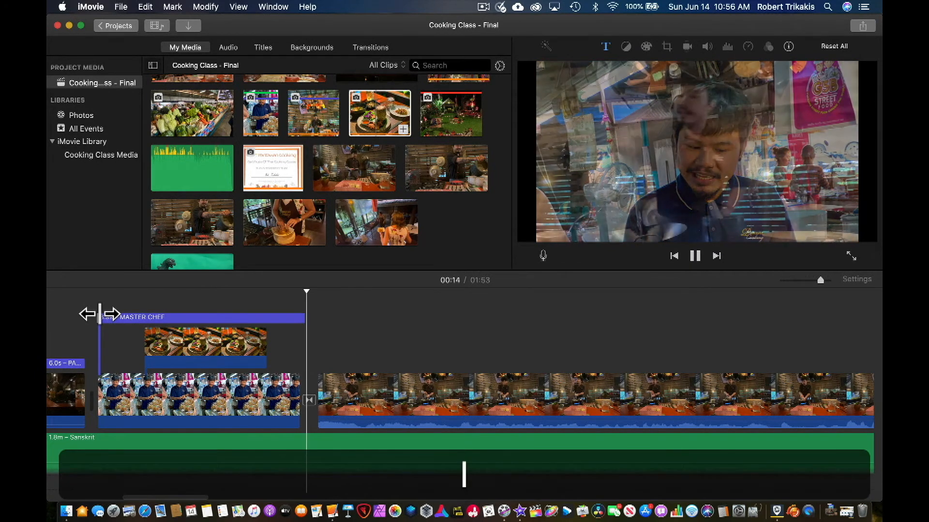
pyautogui.press('k')
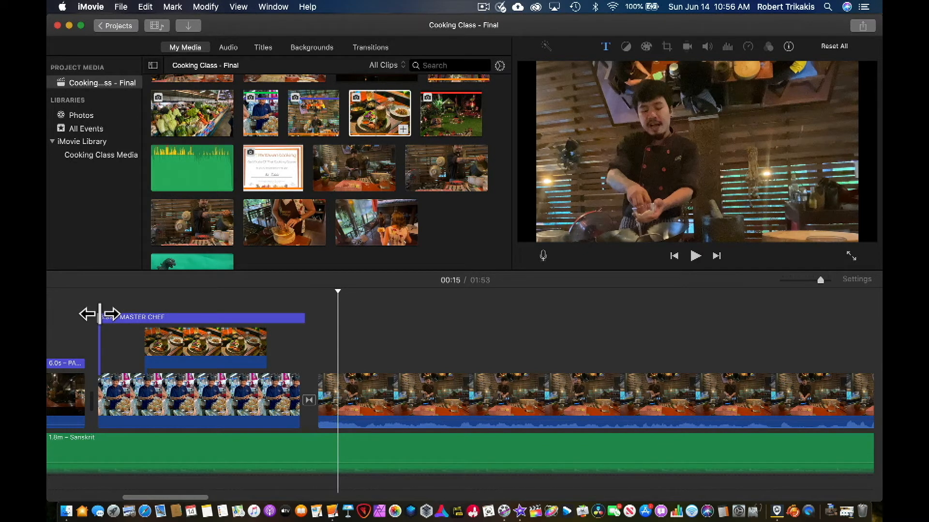
# - Replace the faded food cutaway with a fresh copy of the plated food photo, trimmed to match the chef clip's start and end
pyautogui.click(176, 340)
pyautogui.press('BackSpace')
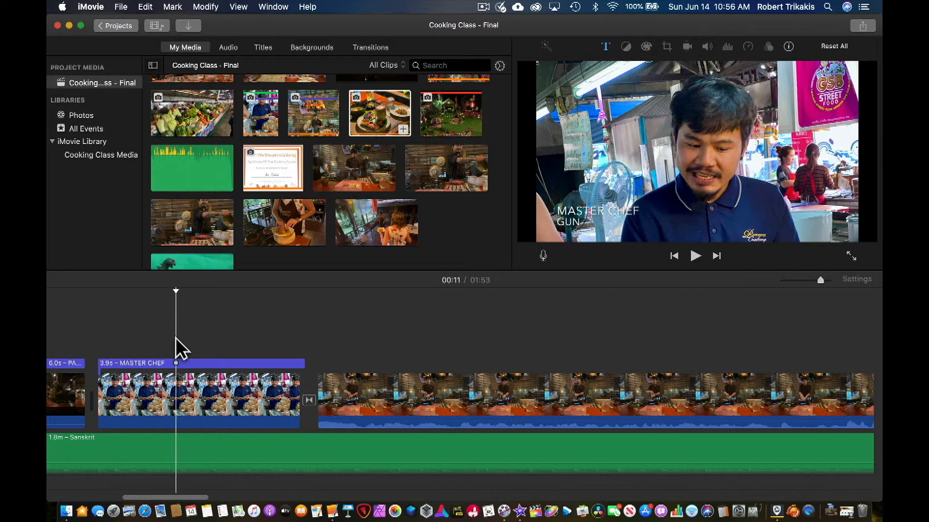
pyautogui.click(393, 116)
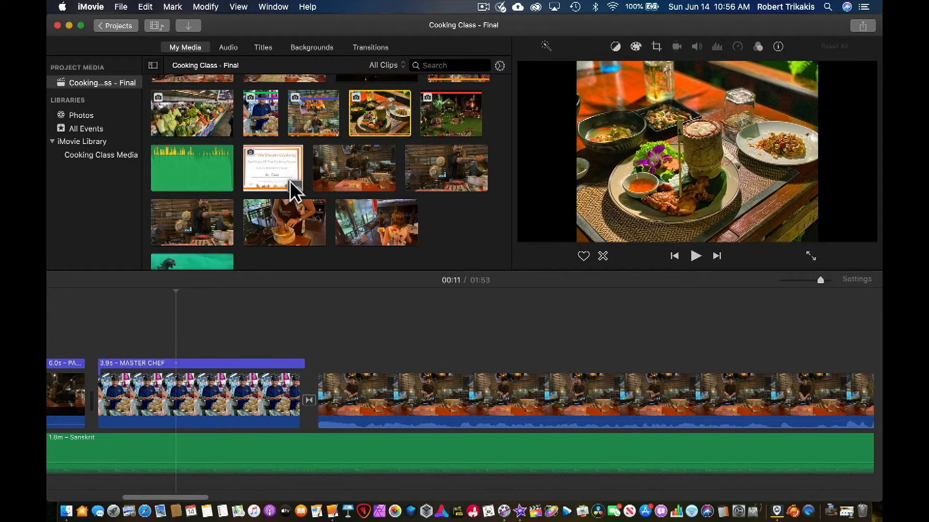
pyautogui.moveTo(283, 228); pyautogui.dragTo(135, 341)
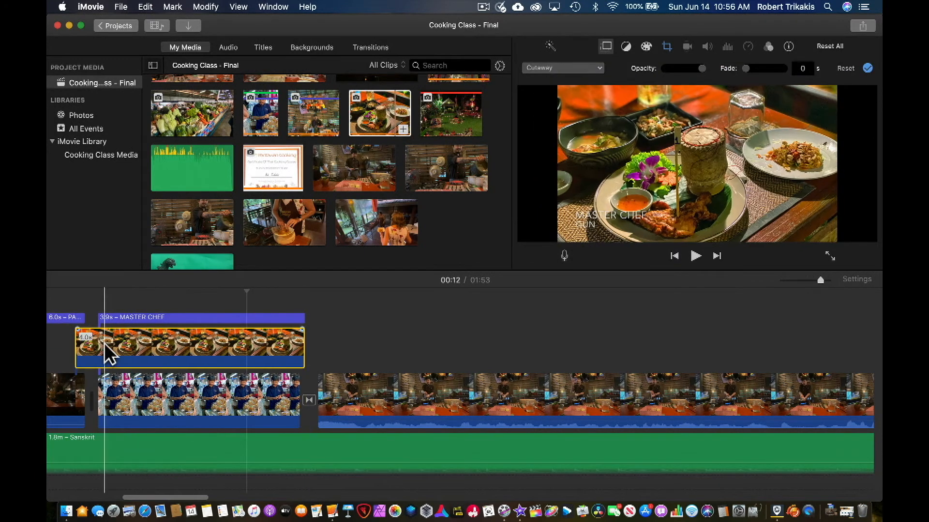
pyautogui.moveTo(78, 348); pyautogui.dragTo(98, 348)
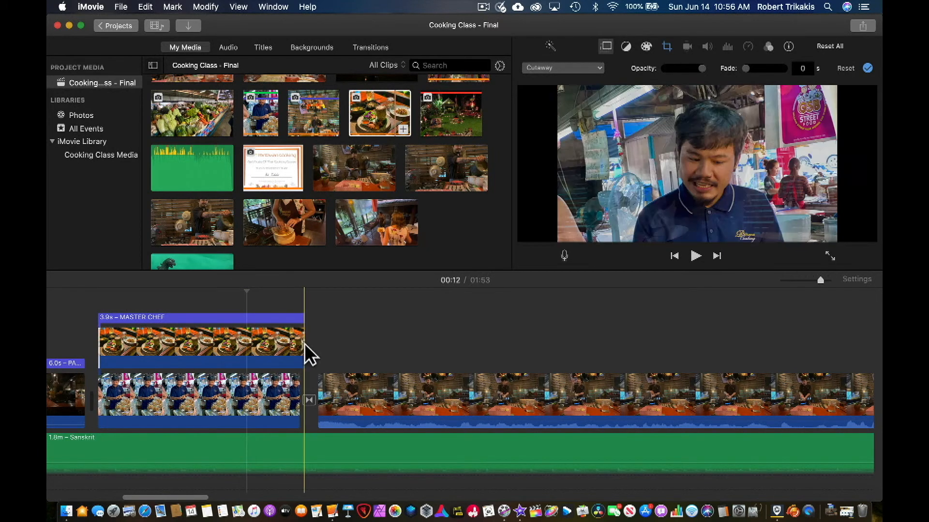
pyautogui.moveTo(301, 348); pyautogui.dragTo(299, 348)
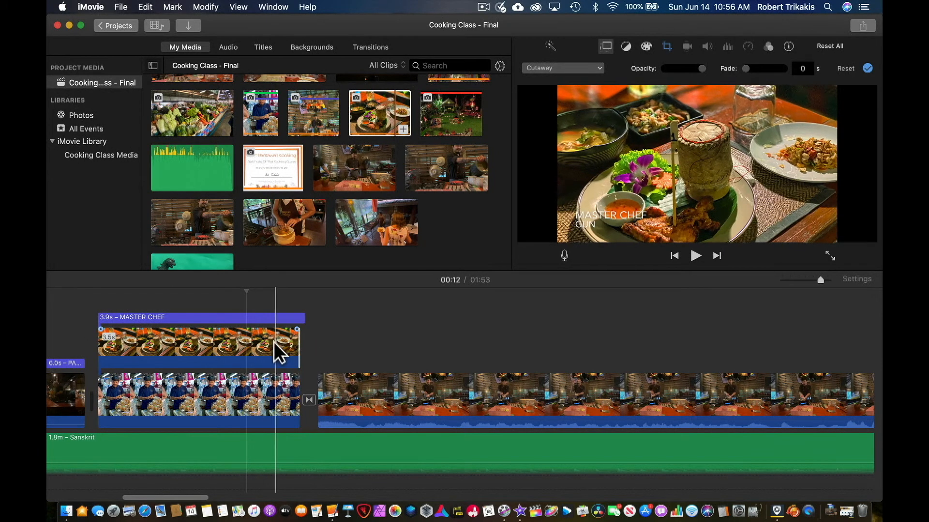
# - Change the food photo's overlay from a cutaway to Split Screen and set its position to Right
pyautogui.click(230, 341)
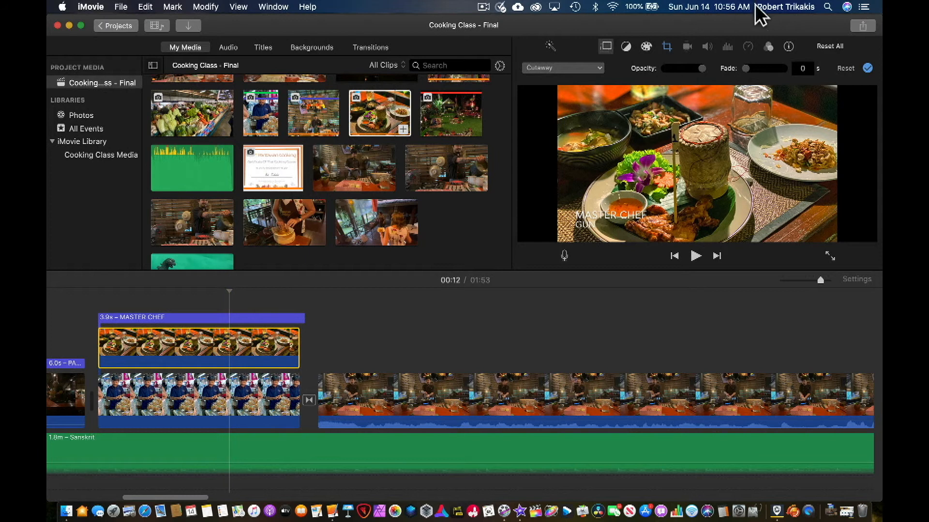
pyautogui.click(596, 69)
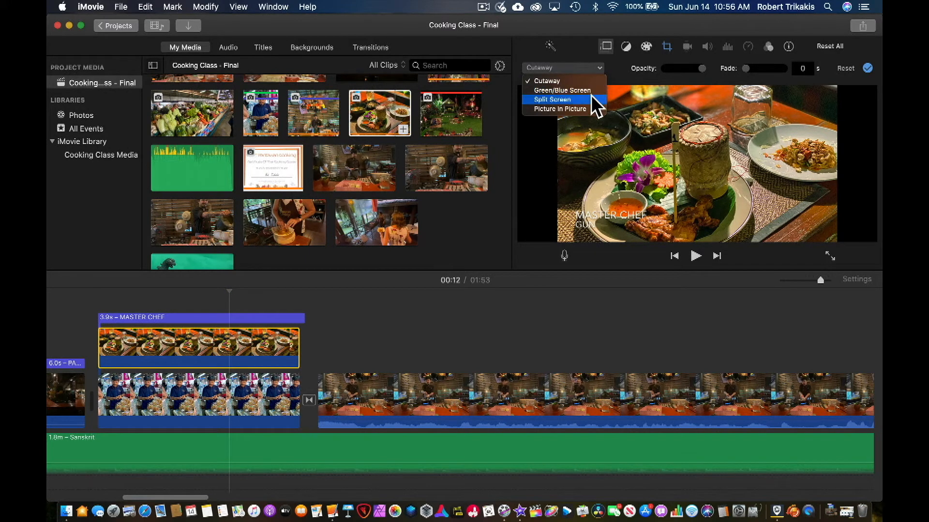
pyautogui.click(591, 99)
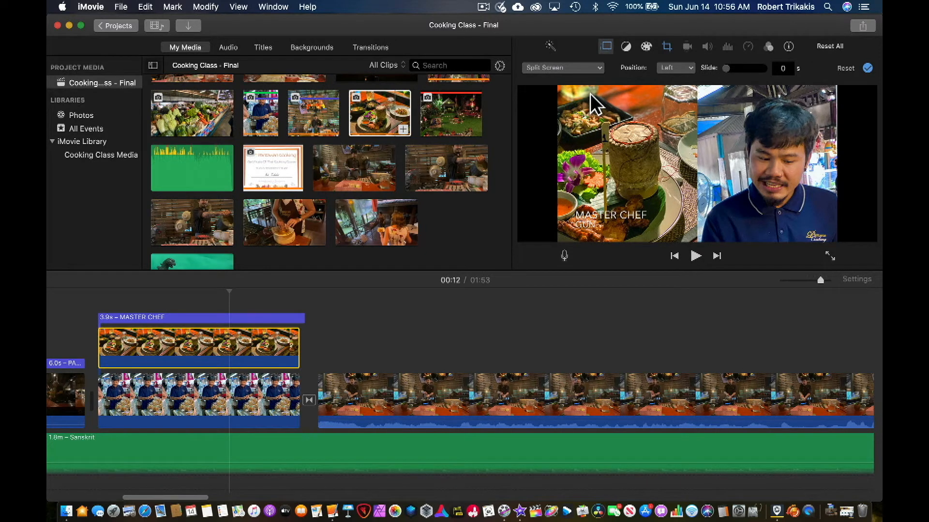
pyautogui.click(675, 68)
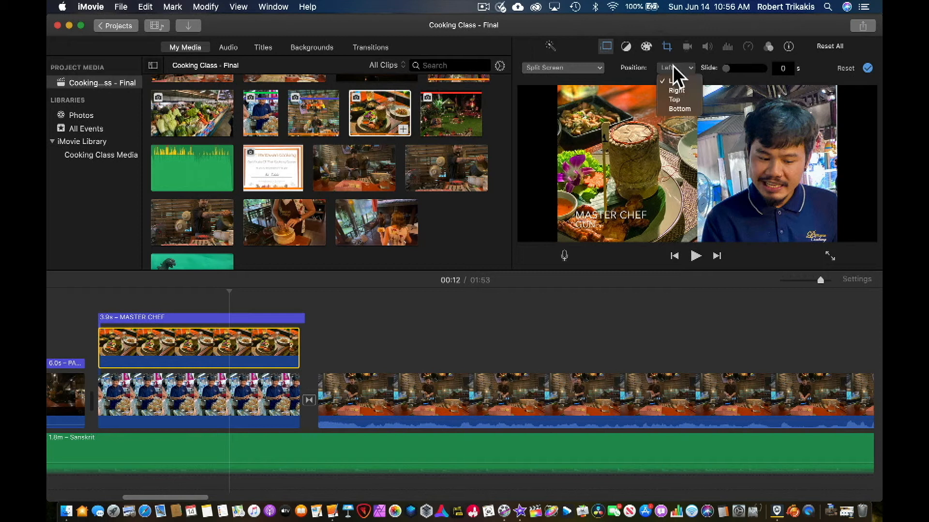
pyautogui.click(695, 99)
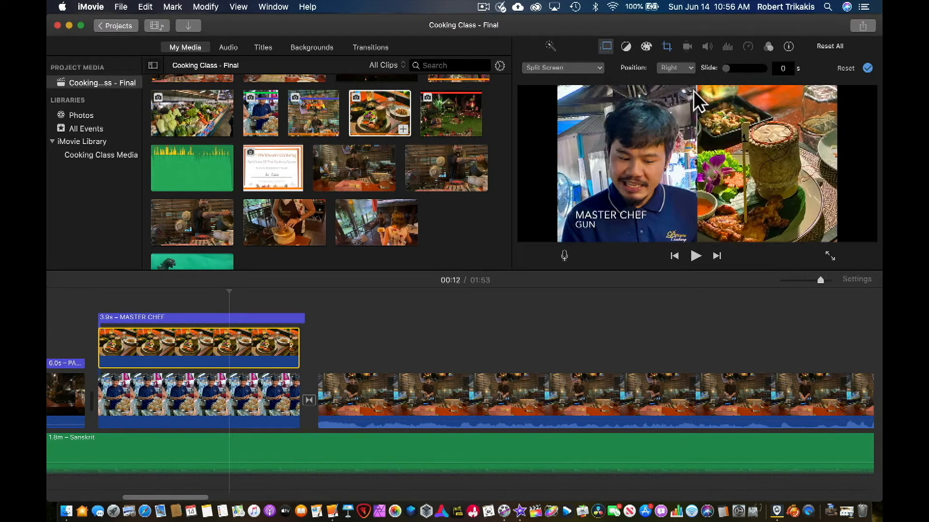
# - Try the Top and Bottom split-screen positions for the food photo and return it to Right
pyautogui.click(682, 68)
pyautogui.click(685, 99)
pyautogui.click(684, 68)
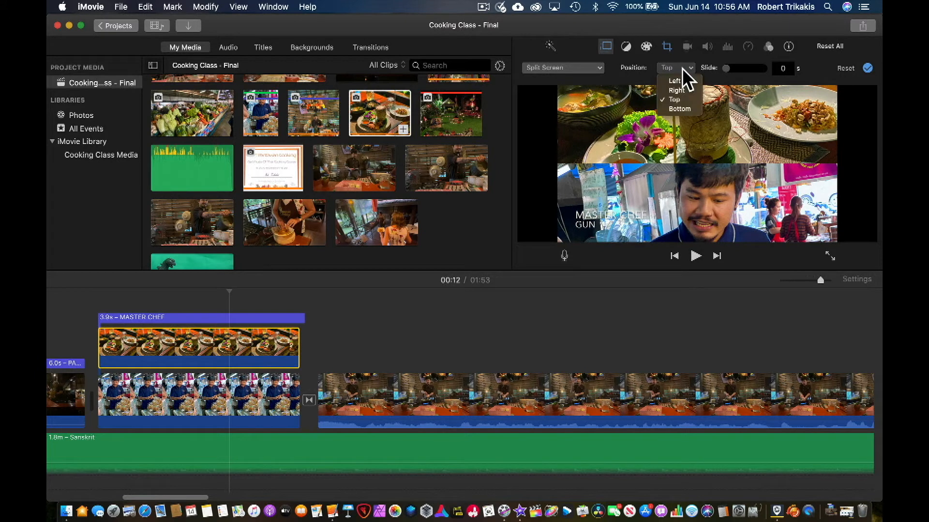
pyautogui.click(682, 108)
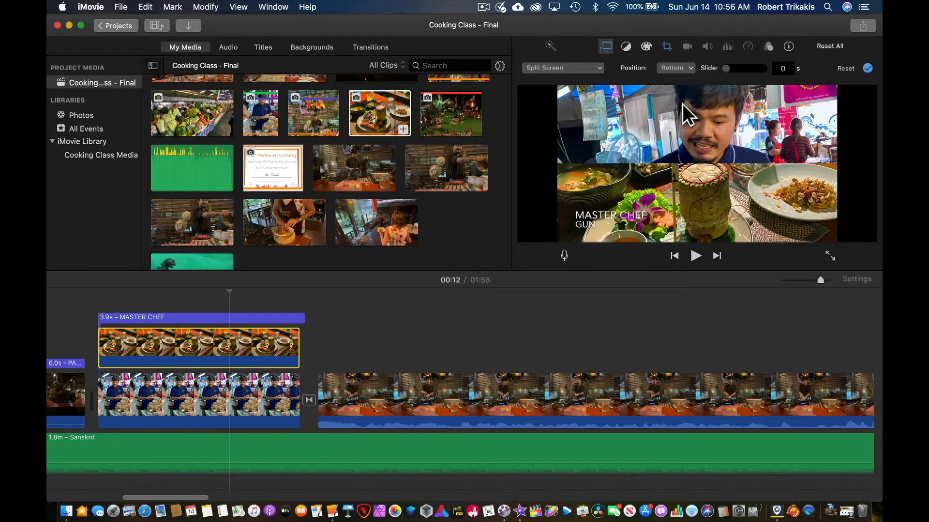
pyautogui.click(679, 68)
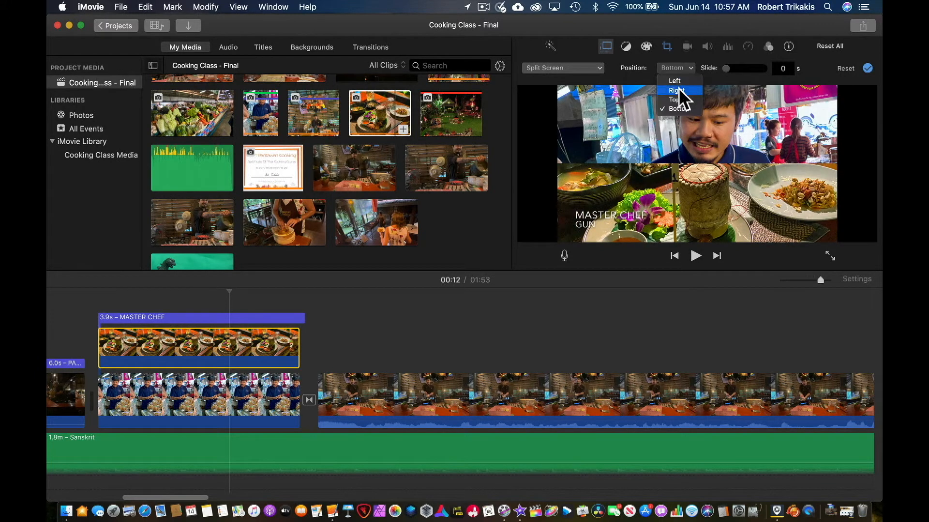
pyautogui.click(680, 92)
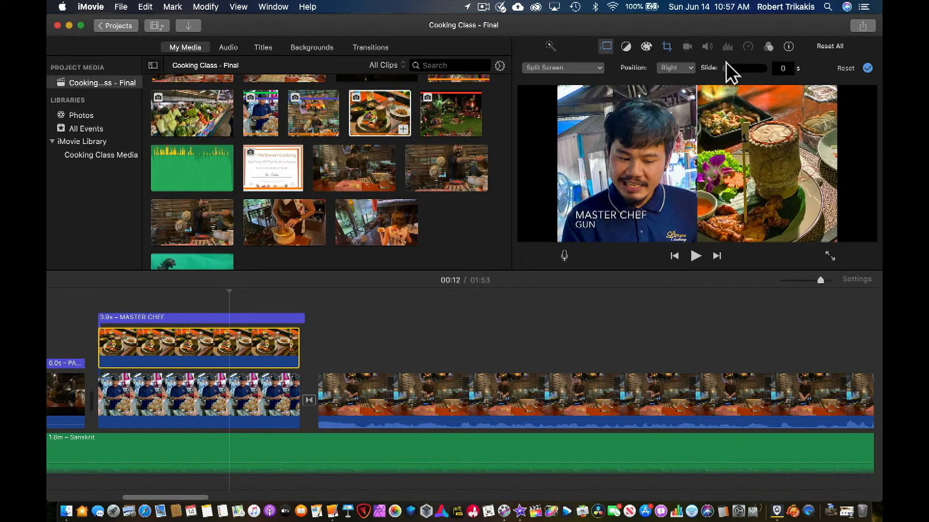
# - Try adding a short slide to the split screen and play back the chef clip to review it
pyautogui.moveTo(727, 68); pyautogui.dragTo(739, 68)
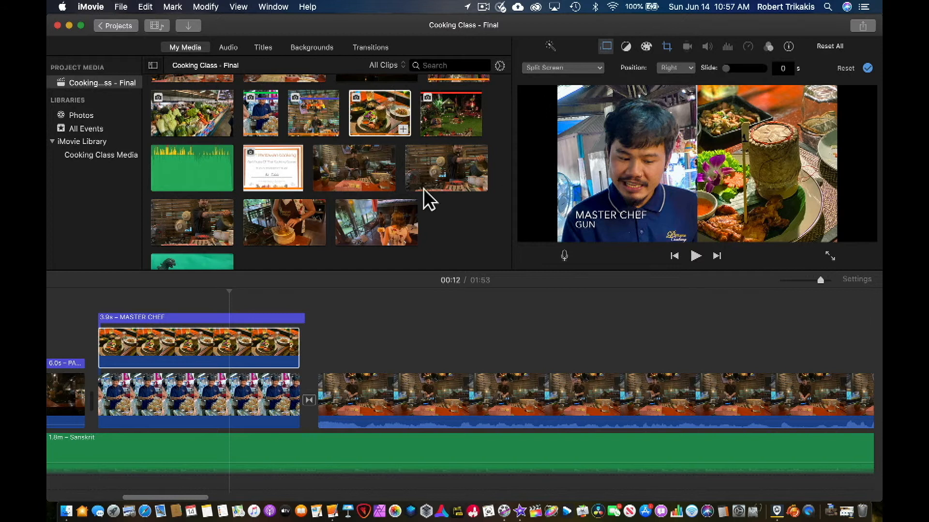
pyautogui.click(96, 306)
pyautogui.press('space')
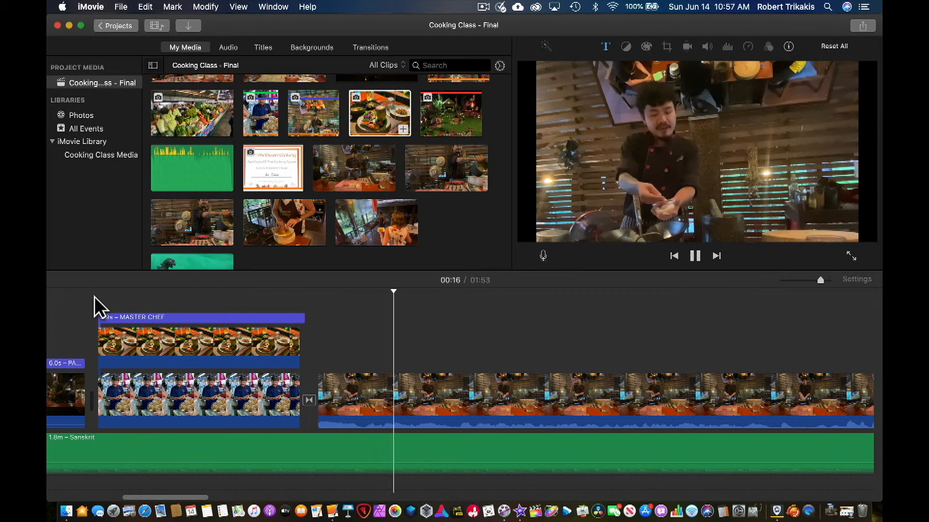
pyautogui.press('space')
# - Change the food photo's overlay to Picture in Picture and place the inset beside the chef in the frame's lower-right area
pyautogui.click(151, 334)
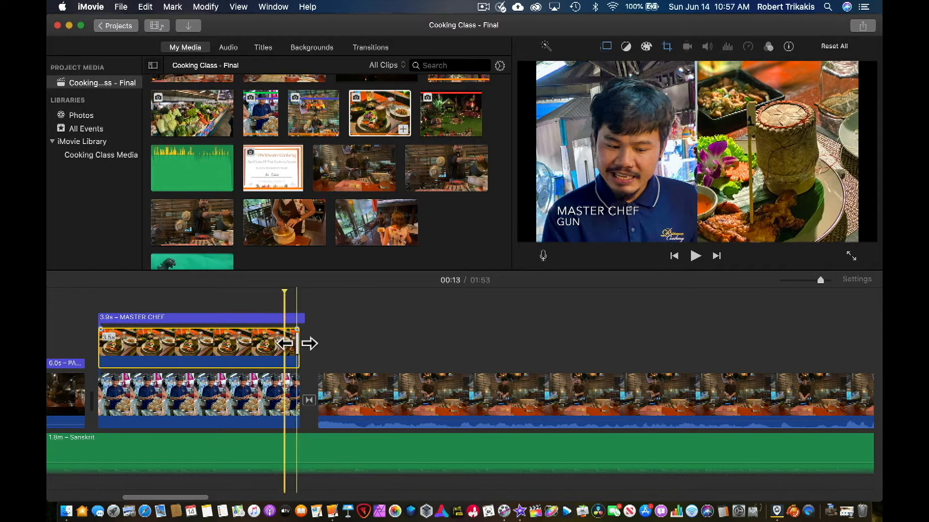
pyautogui.click(606, 47)
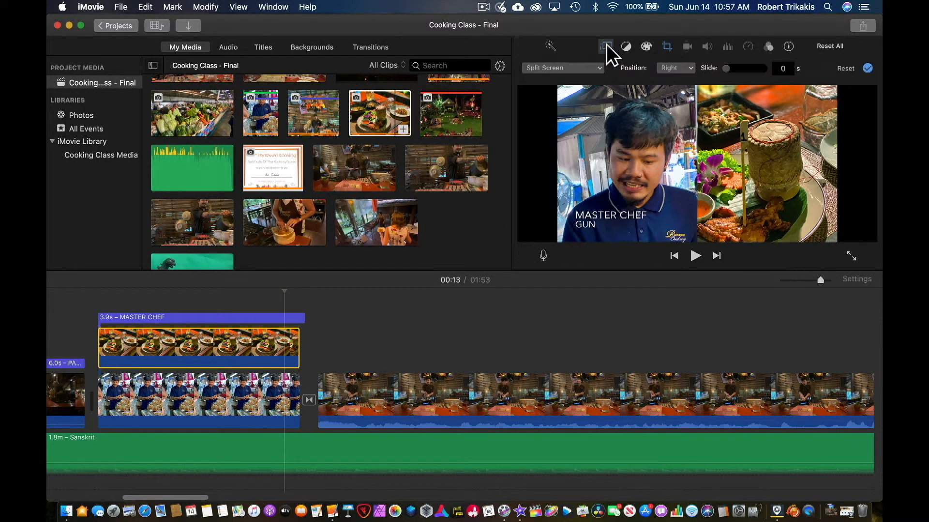
pyautogui.click(584, 69)
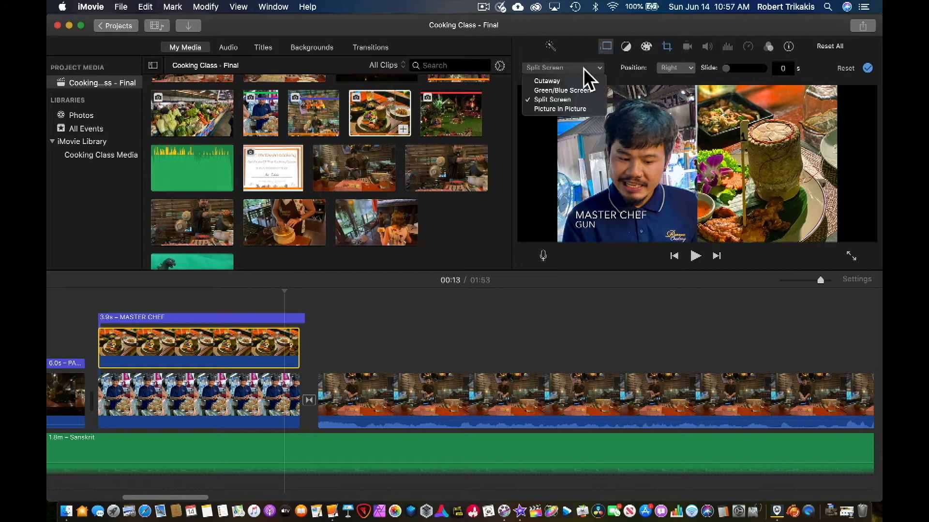
pyautogui.click(587, 109)
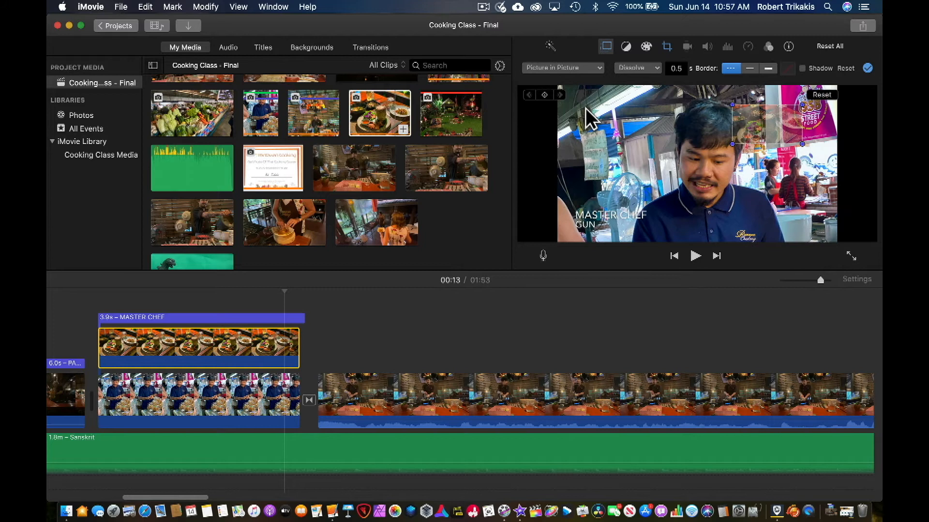
pyautogui.moveTo(773, 138); pyautogui.dragTo(787, 211)
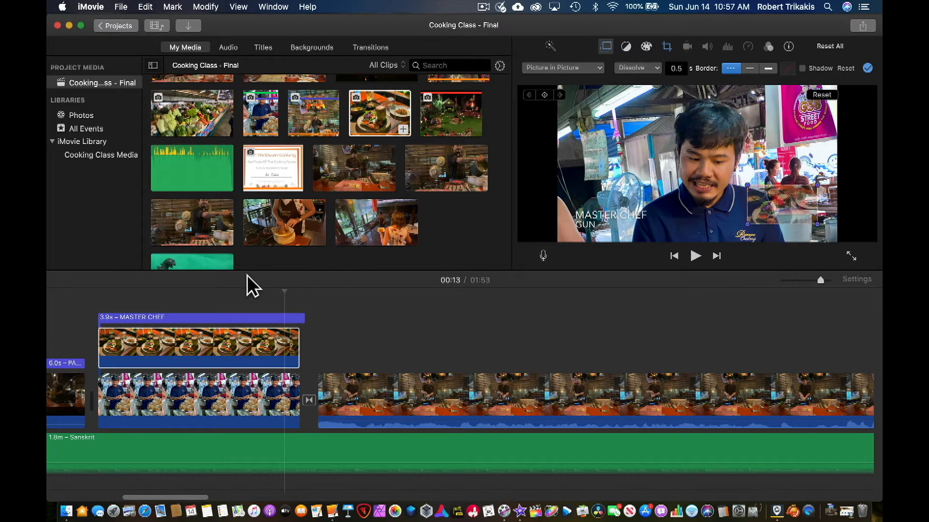
# - Scrub back through the chef clip to review the food inset and reselect the food photo
pyautogui.click(221, 289)
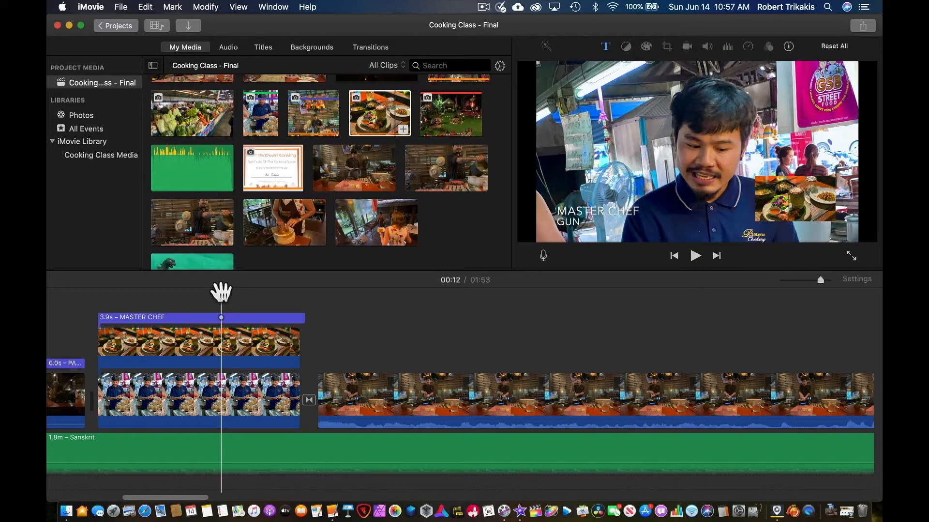
pyautogui.moveTo(221, 290); pyautogui.dragTo(168, 293)
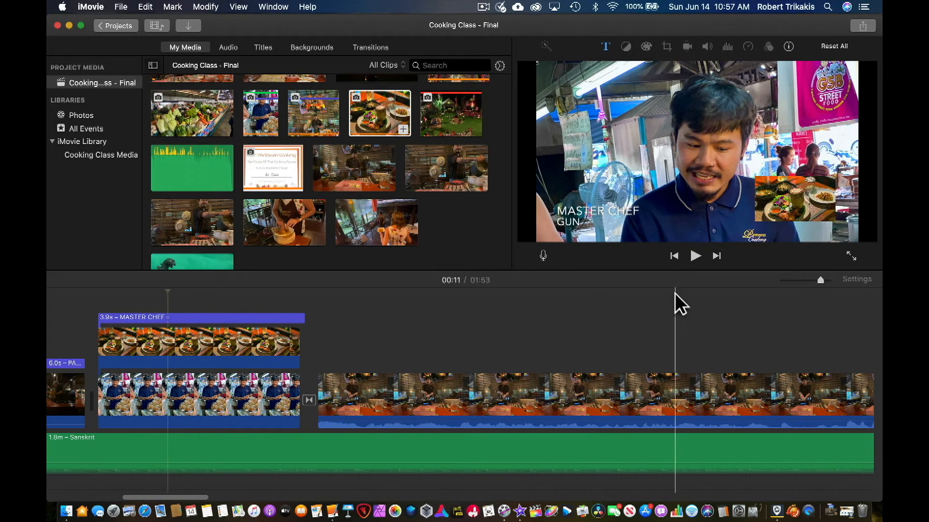
pyautogui.click(793, 198)
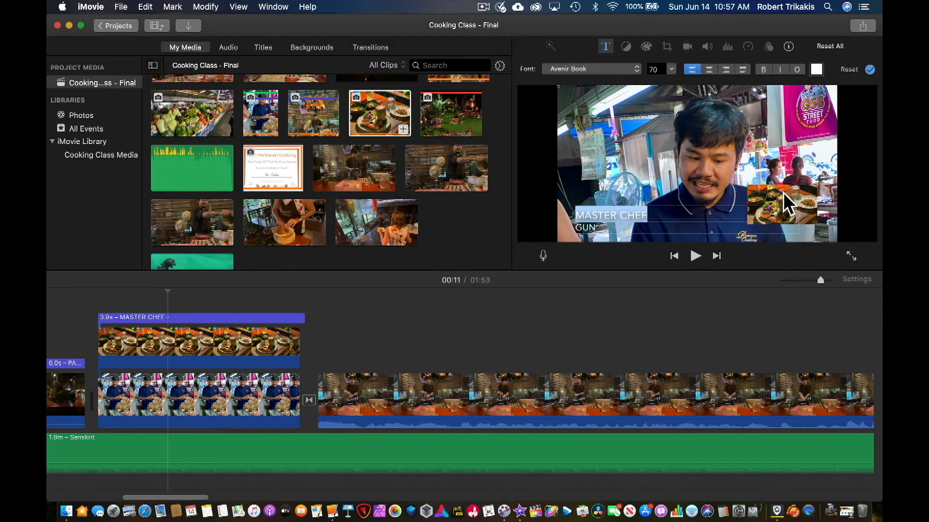
pyautogui.click(697, 208)
pyautogui.click(216, 343)
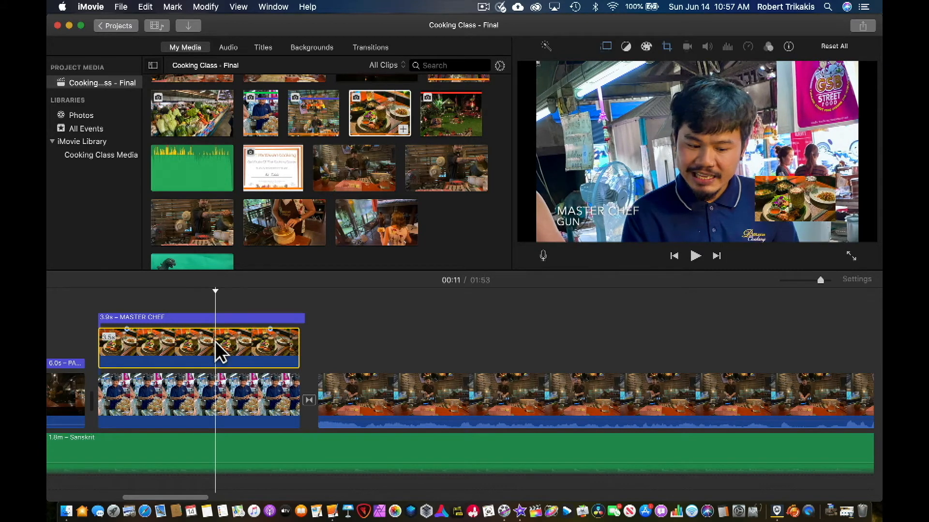
pyautogui.click(187, 344)
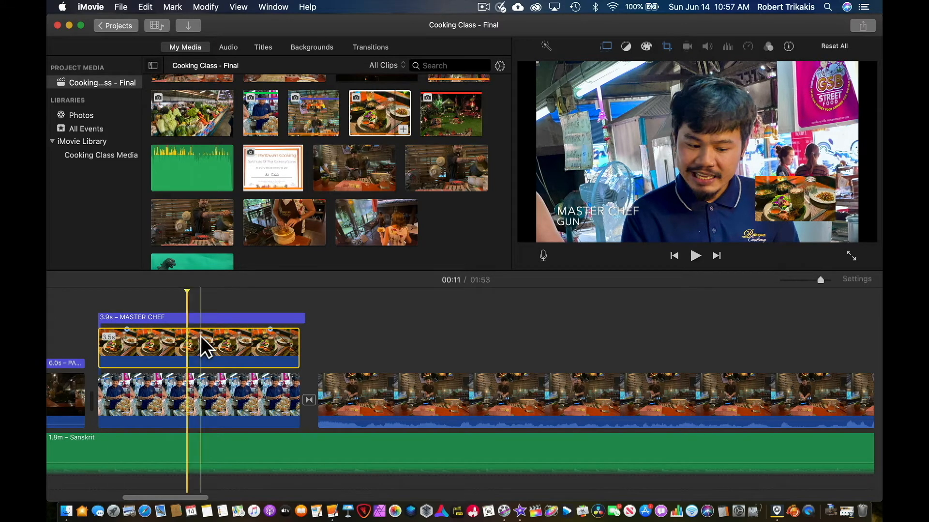
pyautogui.click(483, 7)
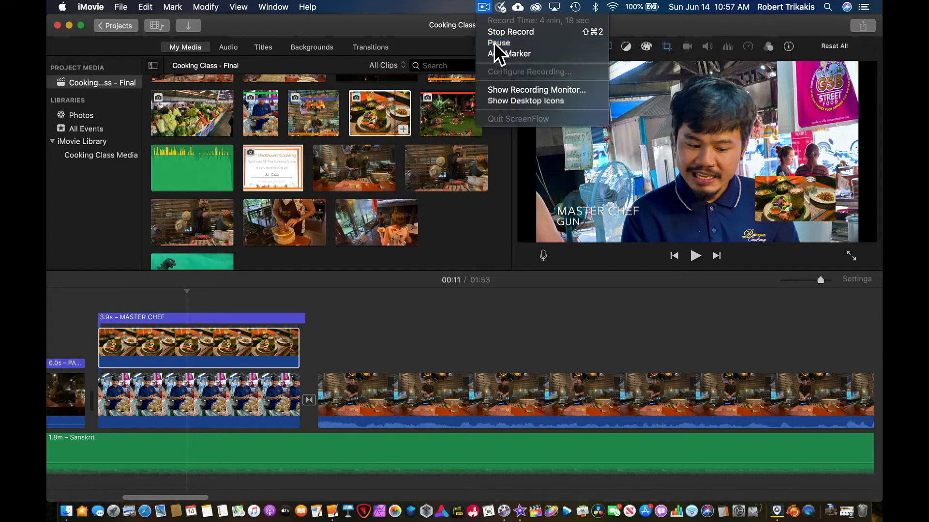
pyautogui.click(495, 45)
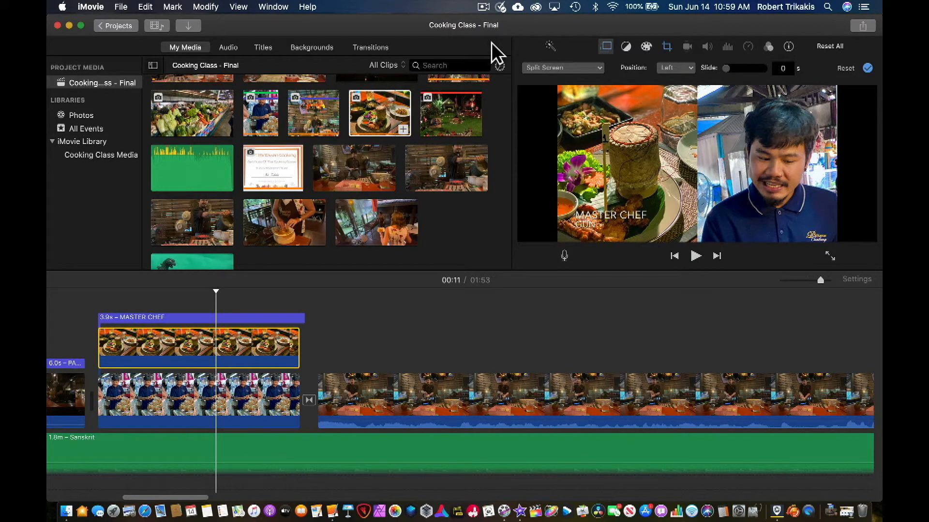
# - Change the food photo's split screen to Picture in Picture and move the inset just above the MASTER CHEF title
pyautogui.click(584, 69)
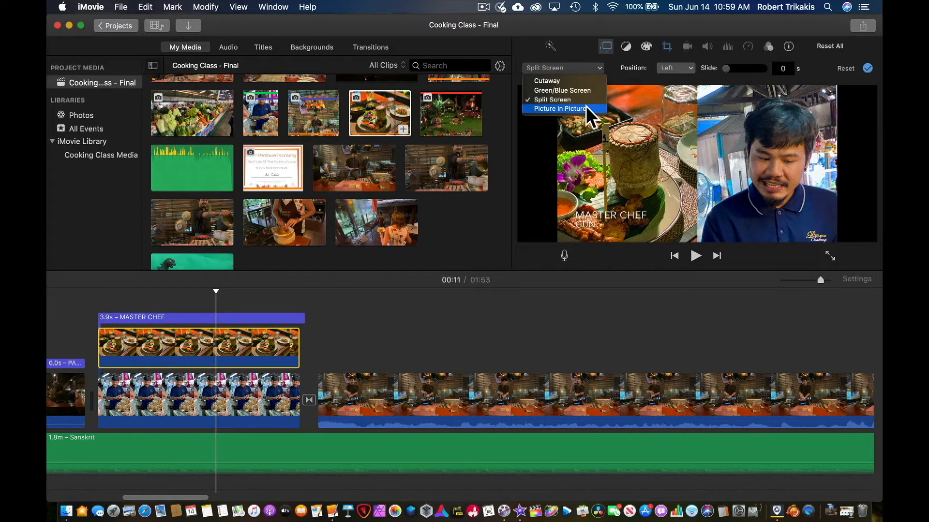
pyautogui.click(561, 109)
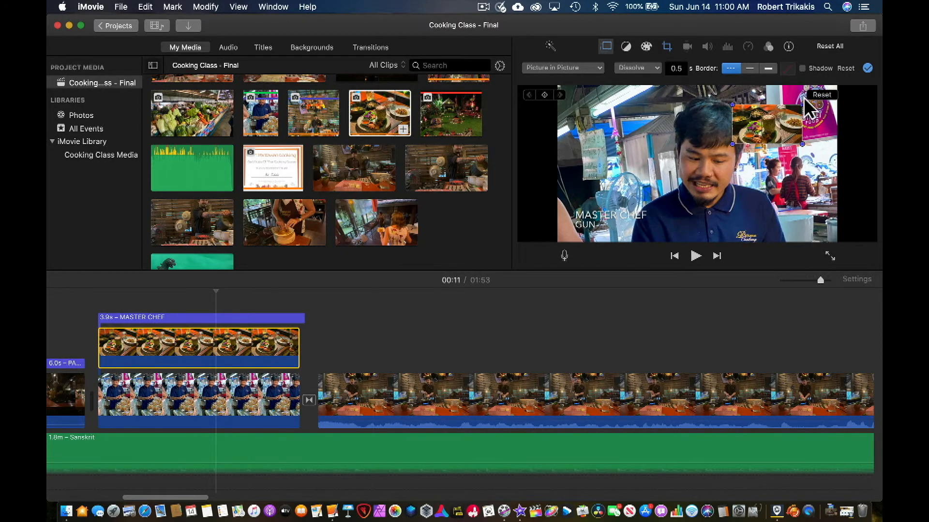
pyautogui.moveTo(782, 116); pyautogui.dragTo(625, 177)
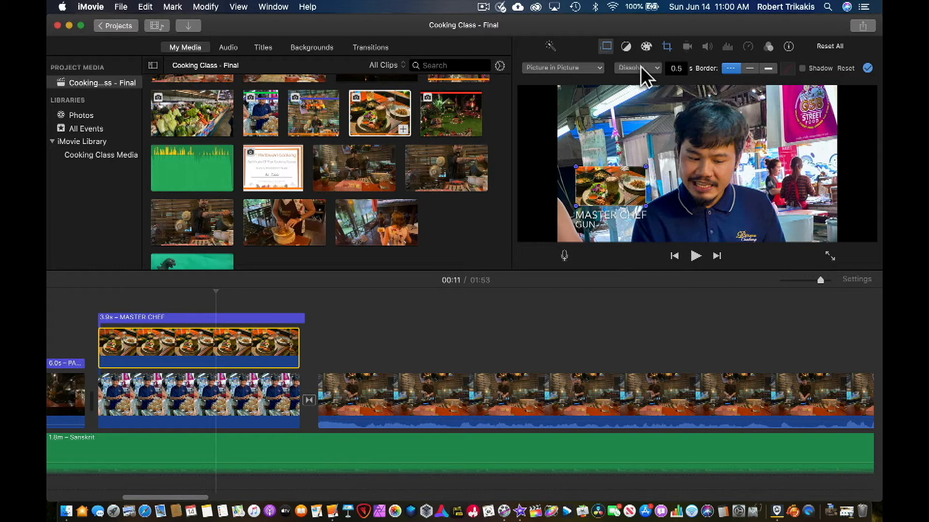
# - Try the Zoom transition style on the food inset and switch it to Swap
pyautogui.click(642, 69)
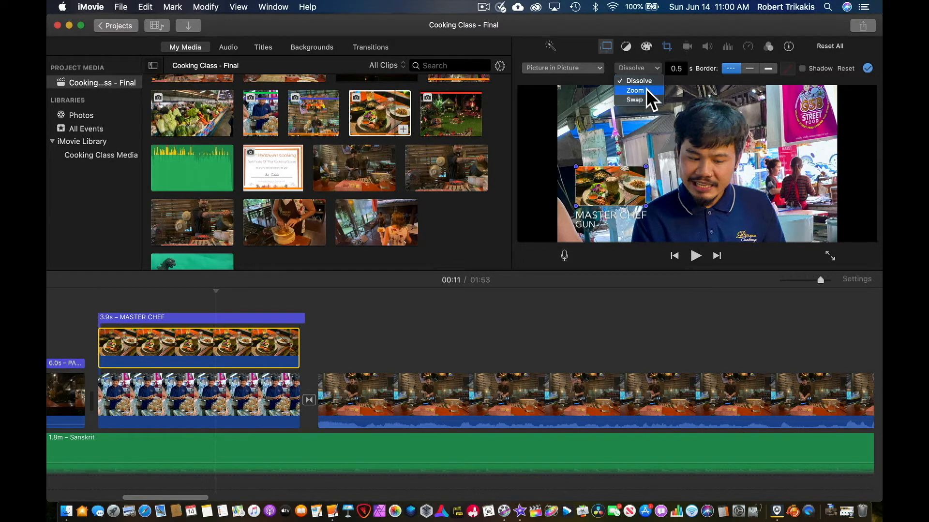
pyautogui.click(635, 91)
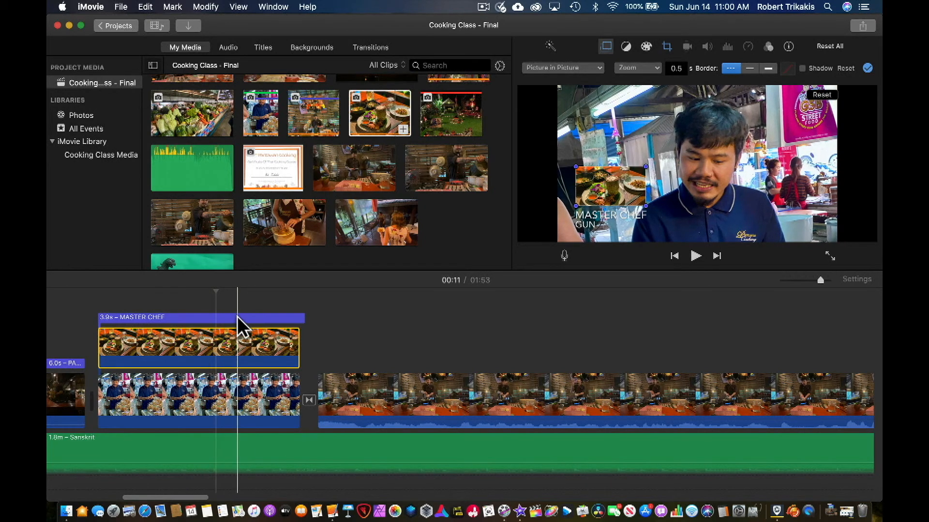
pyautogui.click(652, 68)
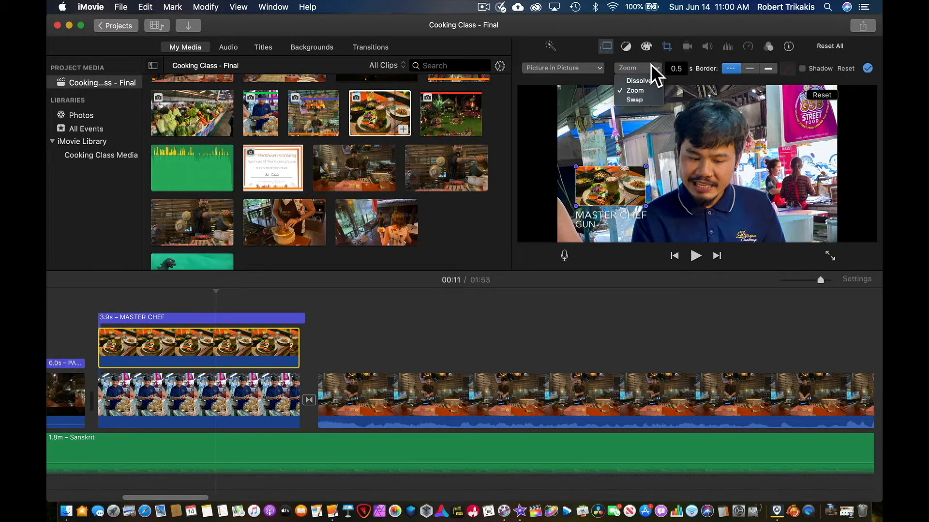
pyautogui.click(655, 98)
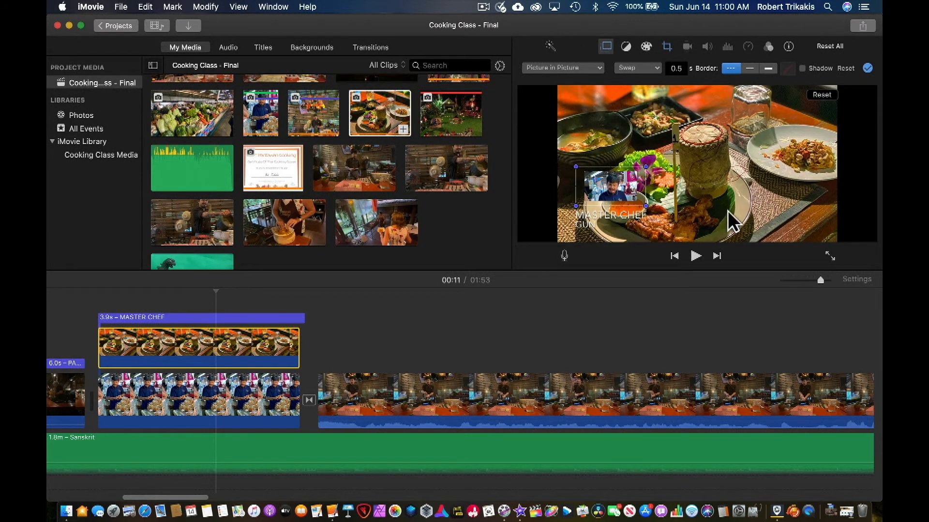
# - Play back the chef clip to review the picture-in-picture Swap transition
pyautogui.click(134, 290)
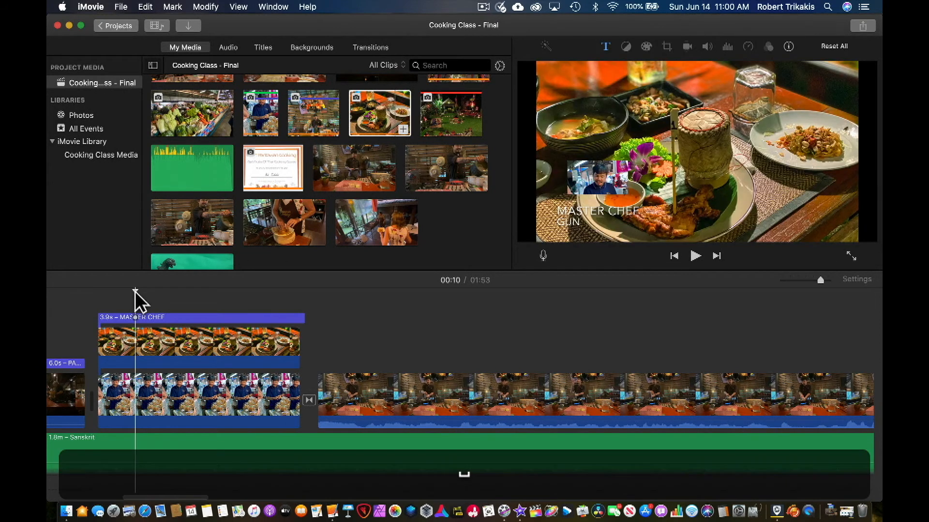
pyautogui.press('space')
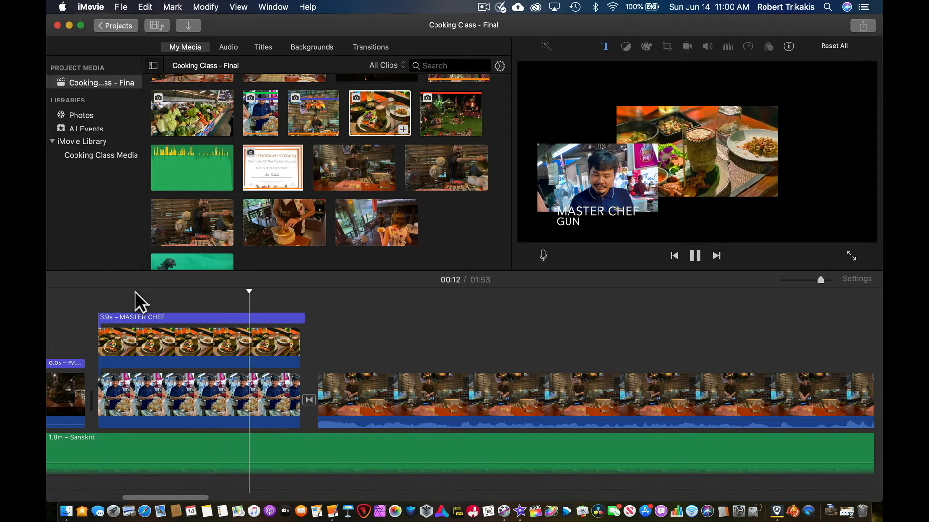
pyautogui.press('space')
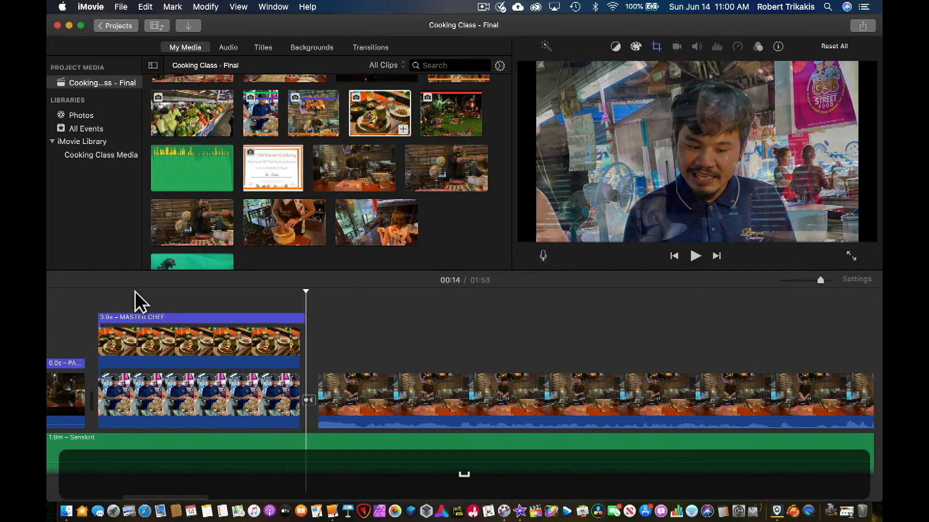
# - Give the food photo's picture-in-picture overlay a thick border and a shadow
pyautogui.click(184, 352)
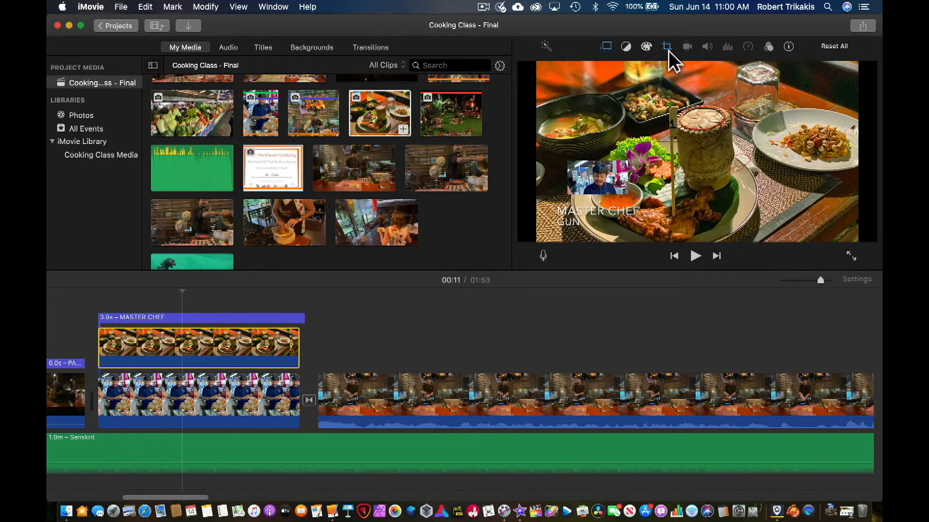
pyautogui.click(605, 46)
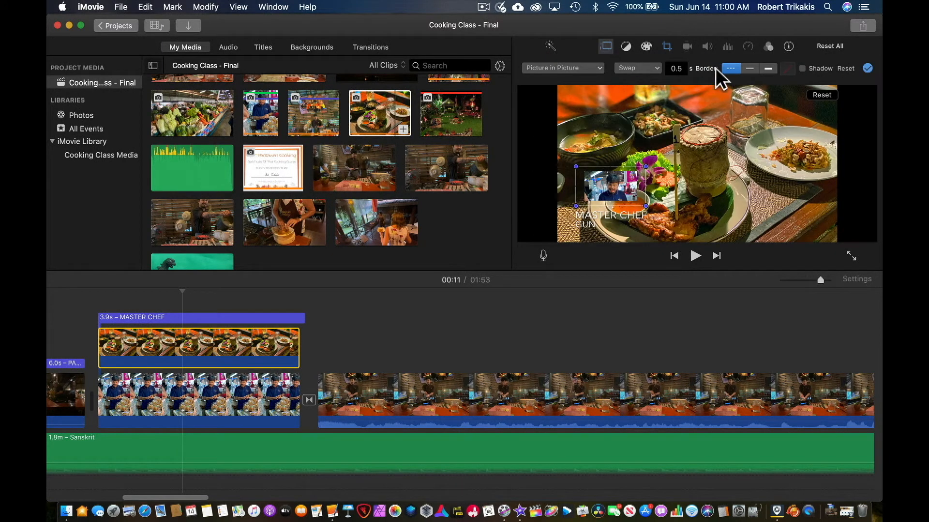
pyautogui.click(772, 67)
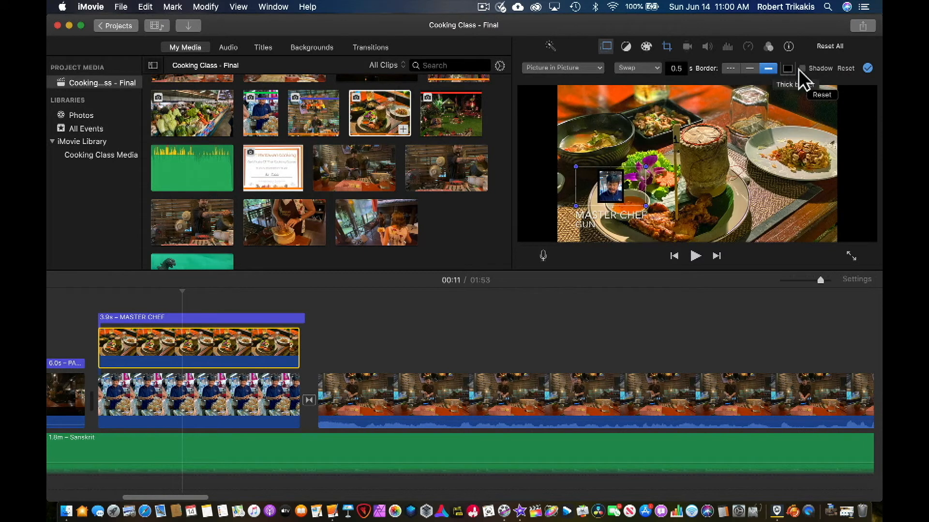
pyautogui.click(802, 68)
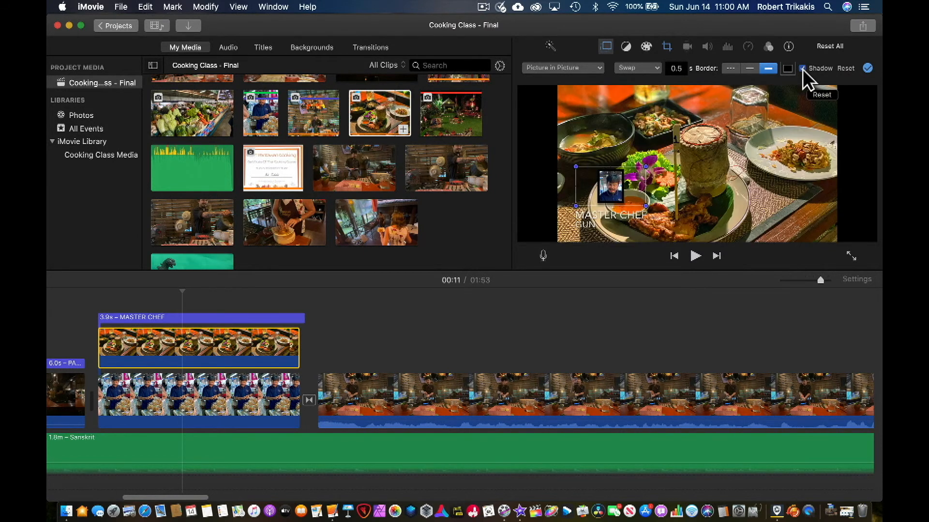
# - Move the inset to the lower-right edge of the frame and set its transition style to Dissolve
pyautogui.moveTo(605, 187); pyautogui.dragTo(815, 209)
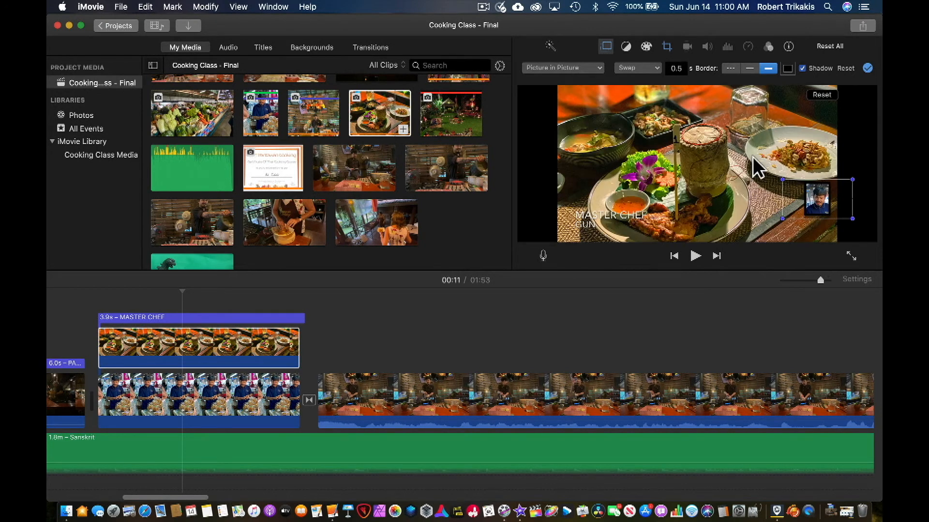
pyautogui.click(655, 68)
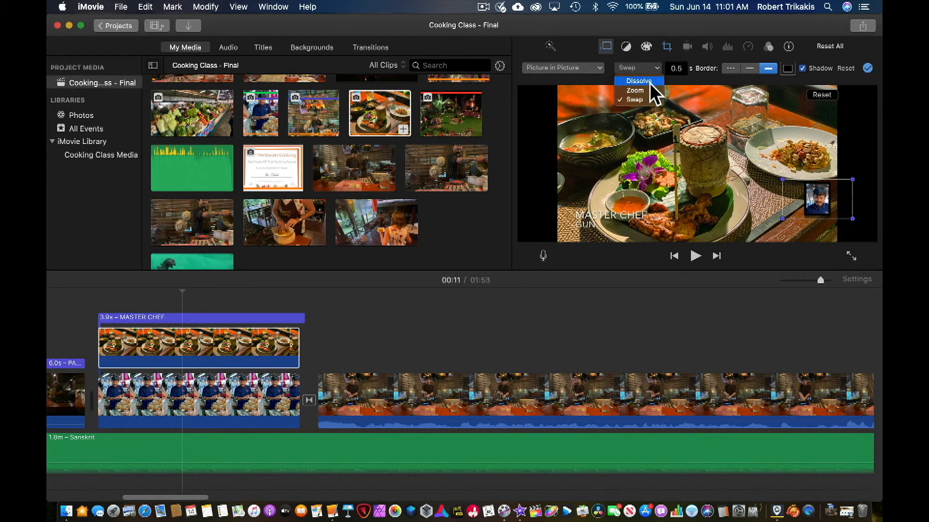
pyautogui.click(639, 81)
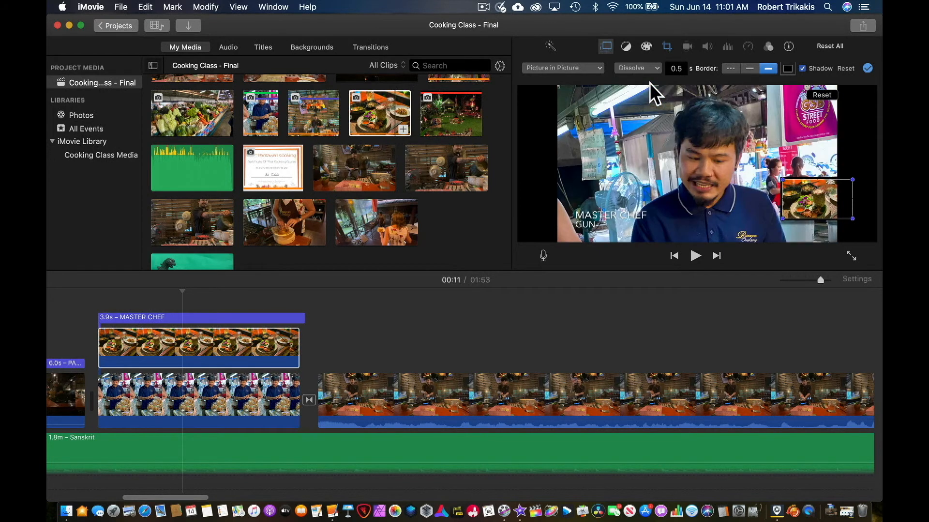
# - Shift the food inset inward so it sits fully inside the frame's lower-right corner, and play back the chef clip to review the Dissolve
pyautogui.moveTo(813, 205); pyautogui.dragTo(787, 211)
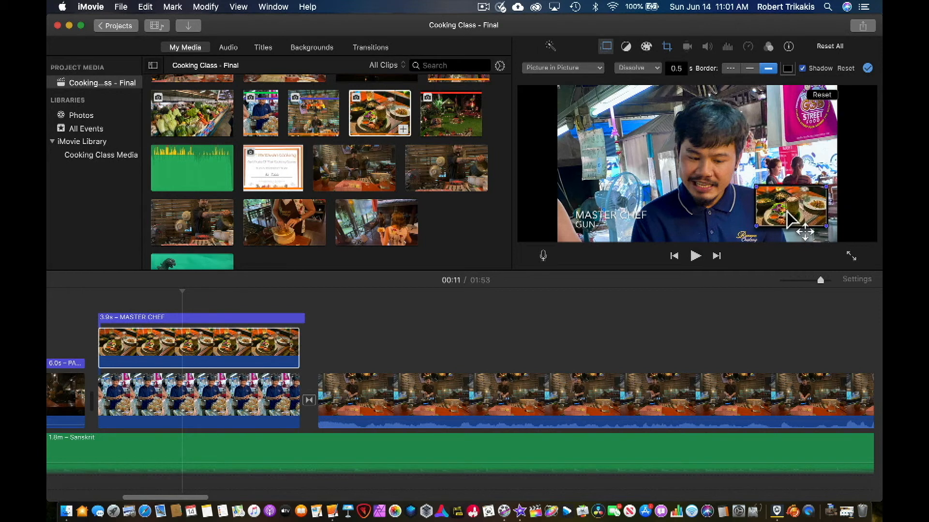
pyautogui.click(103, 292)
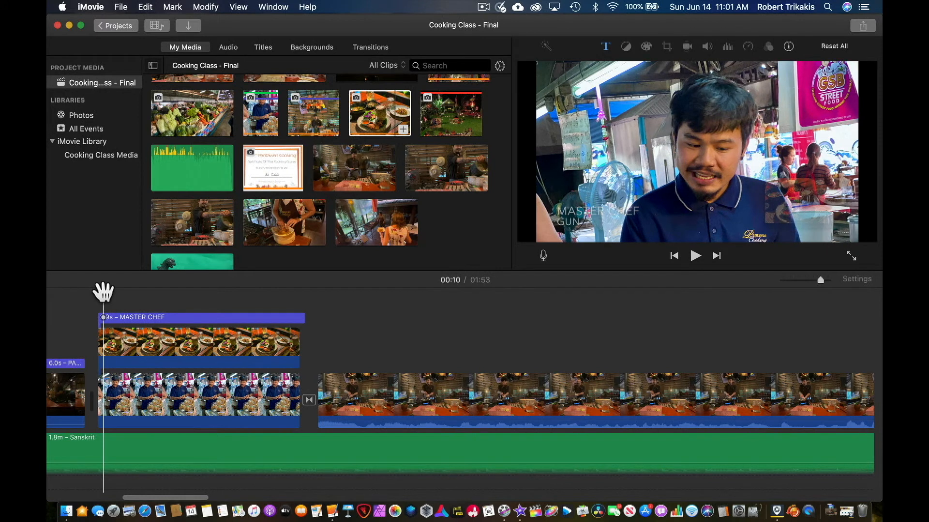
pyautogui.press('space')
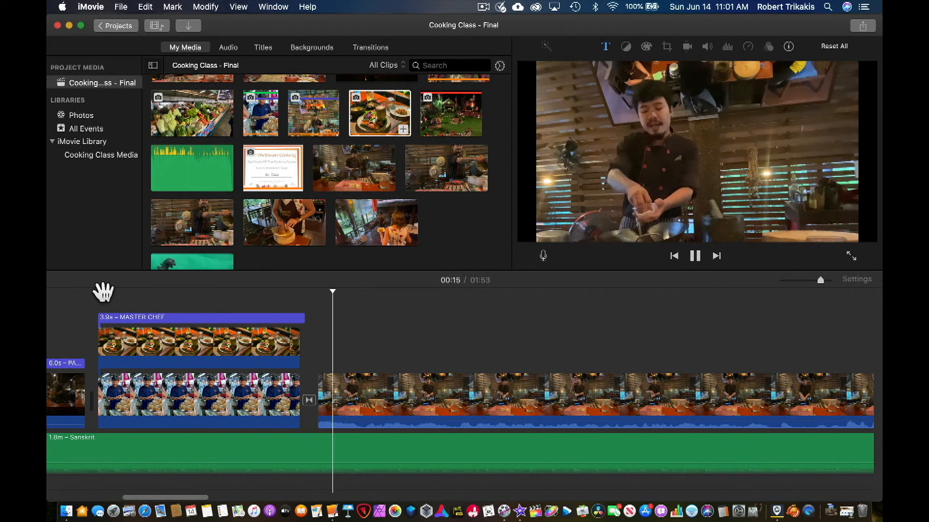
pyautogui.press('space')
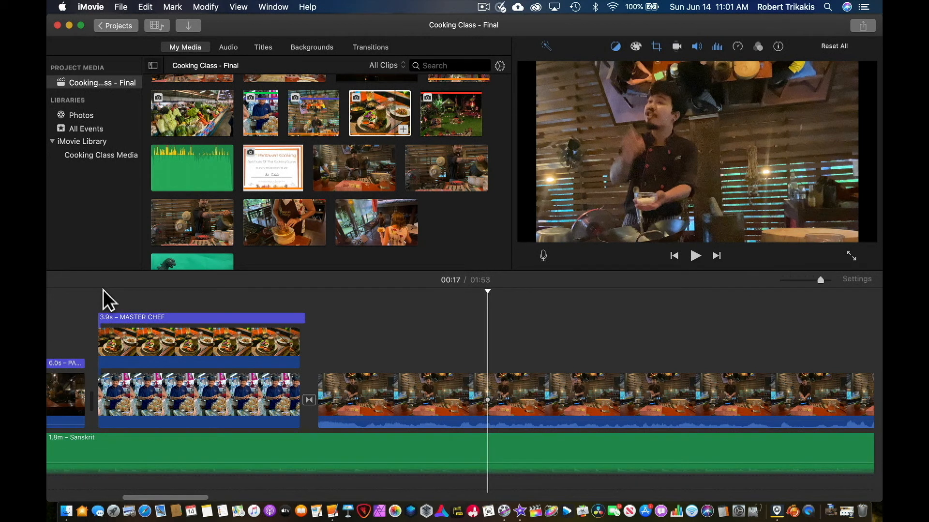
# - Select the food photo overlay and inspect the overlay types available in its video overlay settings
pyautogui.click(262, 355)
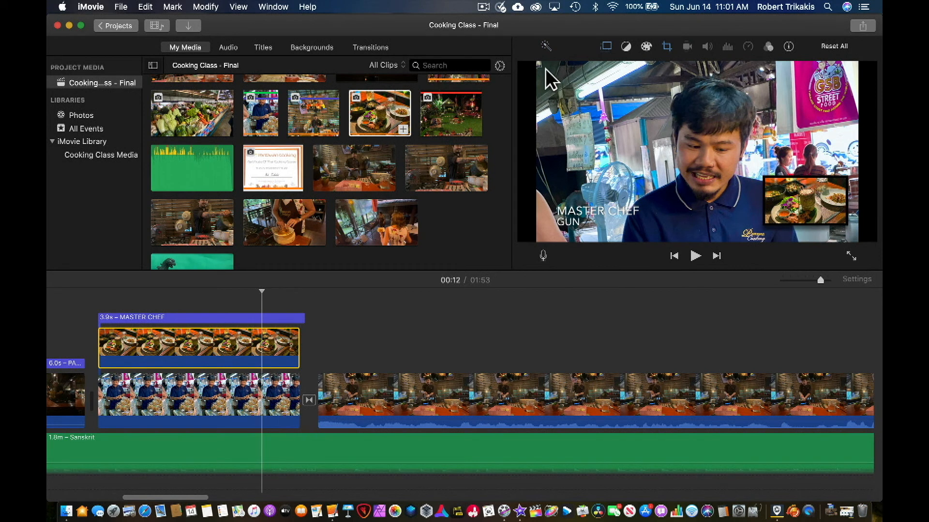
pyautogui.click(605, 46)
pyautogui.click(574, 69)
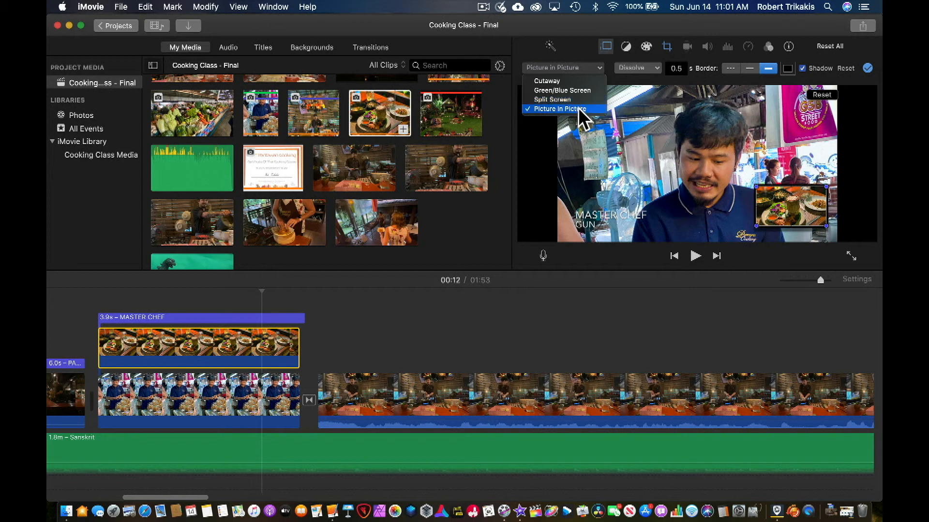
pyautogui.click(512, 234)
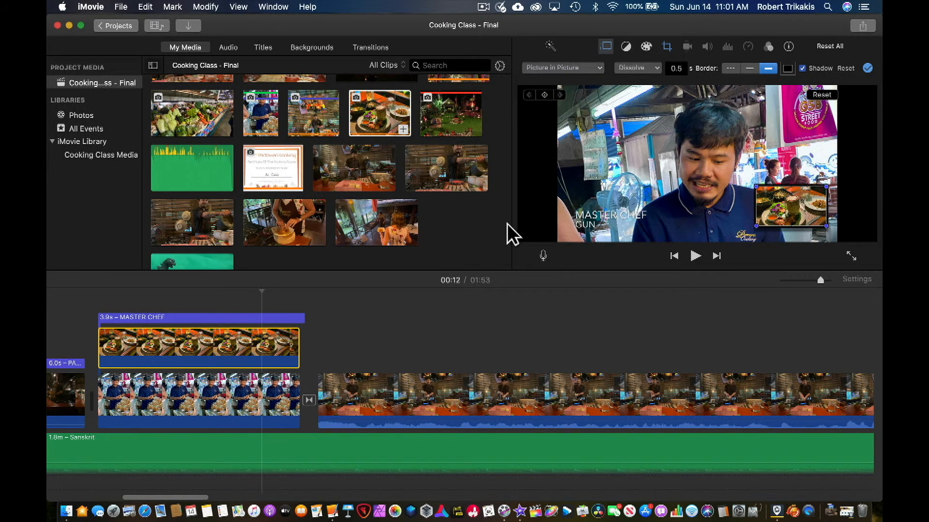
# - Place the Godzilla green-screen clip above the start of the final PANTAWAN COOKING clip in the timeline
pyautogui.hscroll(10, 660, 346)
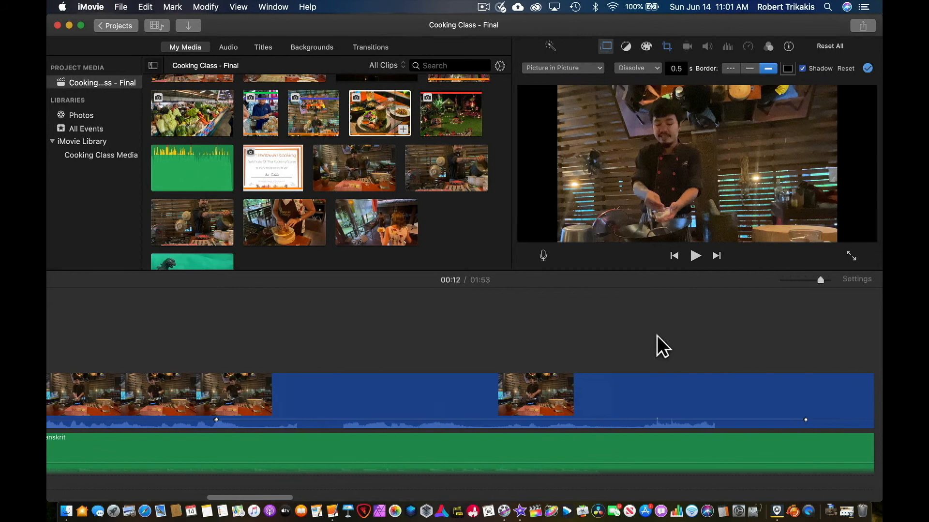
pyautogui.hscroll(15, 660, 346)
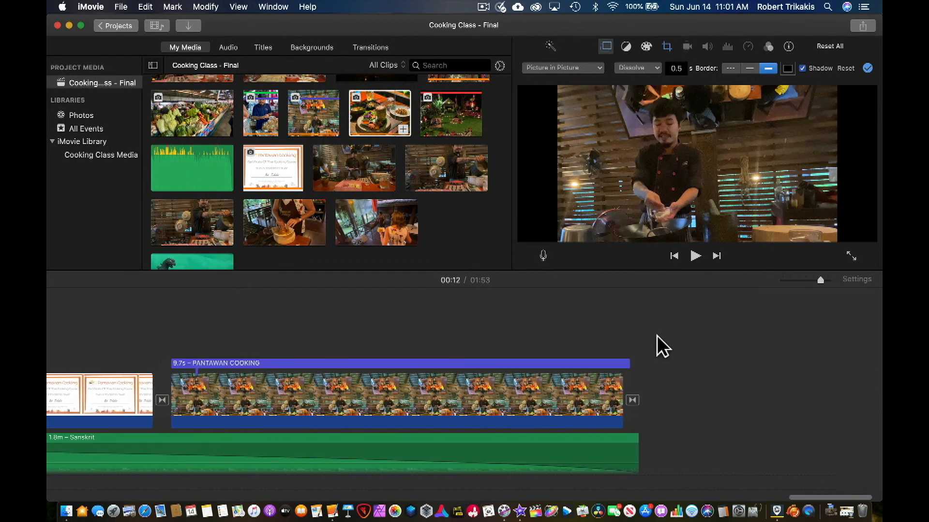
pyautogui.click(195, 326)
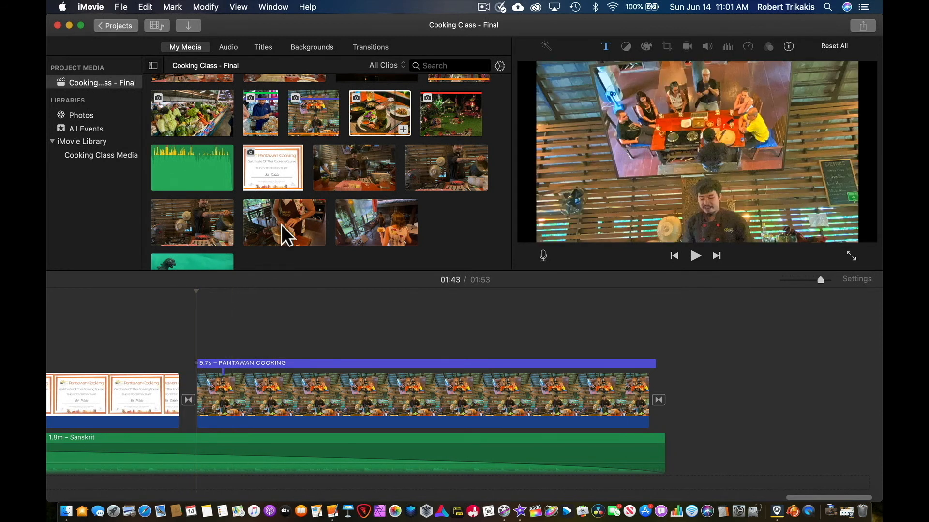
pyautogui.scroll(-3, 286, 234)
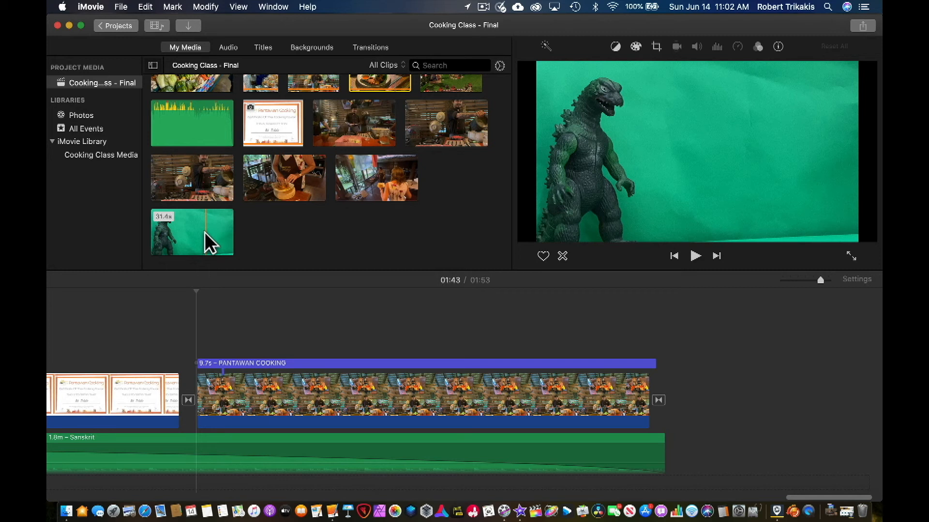
pyautogui.moveTo(205, 231); pyautogui.dragTo(201, 326)
# - Trim the end of the green-screen overlay to 9.3 s, aligning it with the end of the clip beneath
pyautogui.hscroll(10, 556, 310)
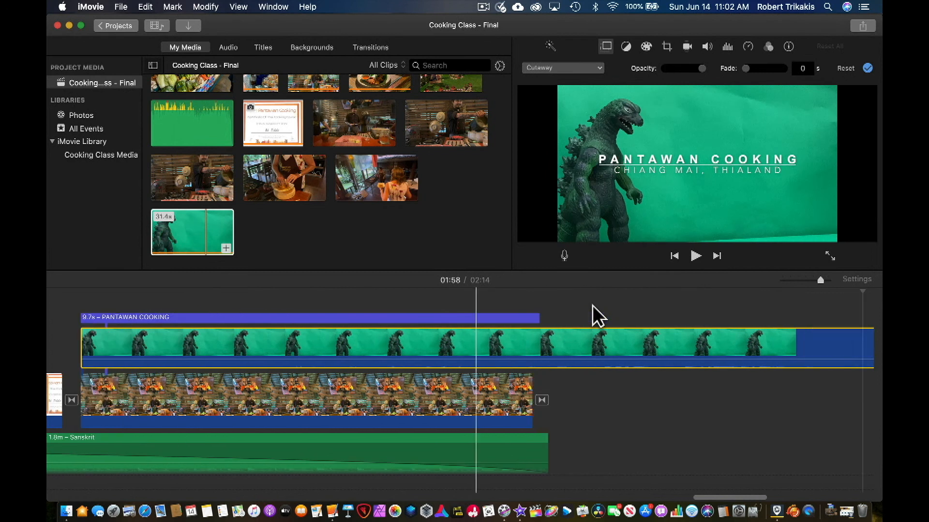
pyautogui.hscroll(2, 576, 314)
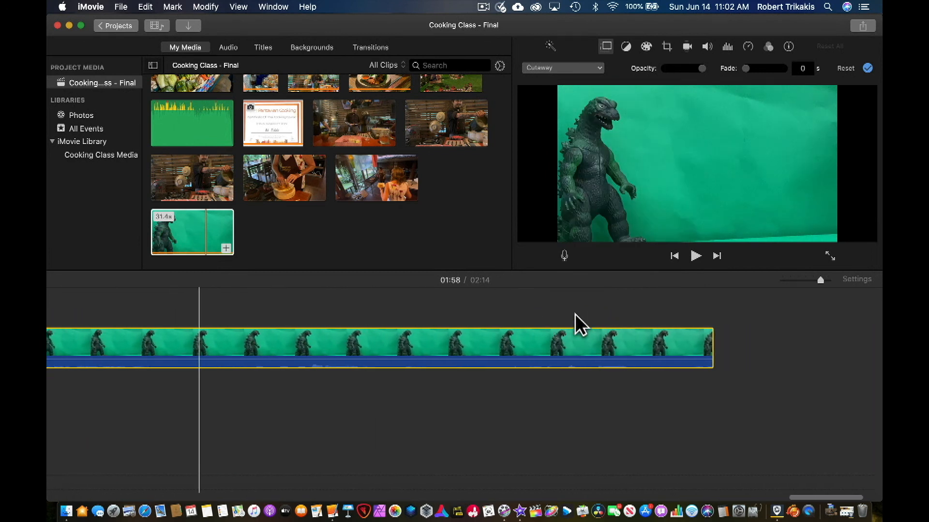
pyautogui.moveTo(710, 354); pyautogui.dragTo(50, 359)
pyautogui.moveTo(87, 349); pyautogui.dragTo(89, 349)
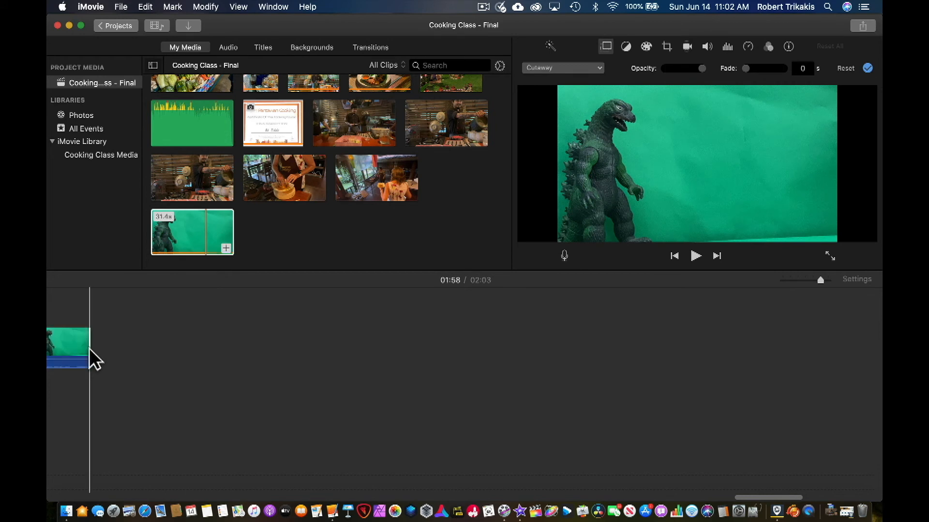
pyautogui.hscroll(-9, 89, 359)
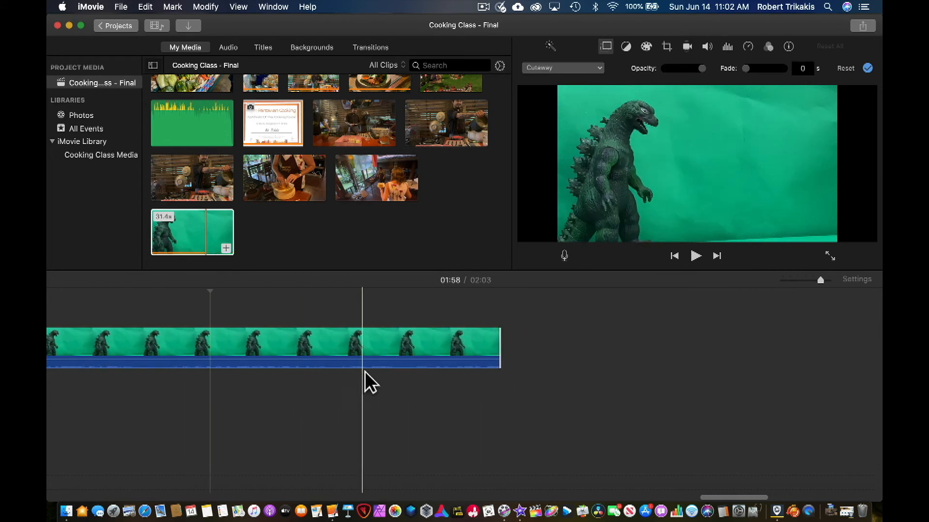
pyautogui.moveTo(496, 349); pyautogui.dragTo(52, 353)
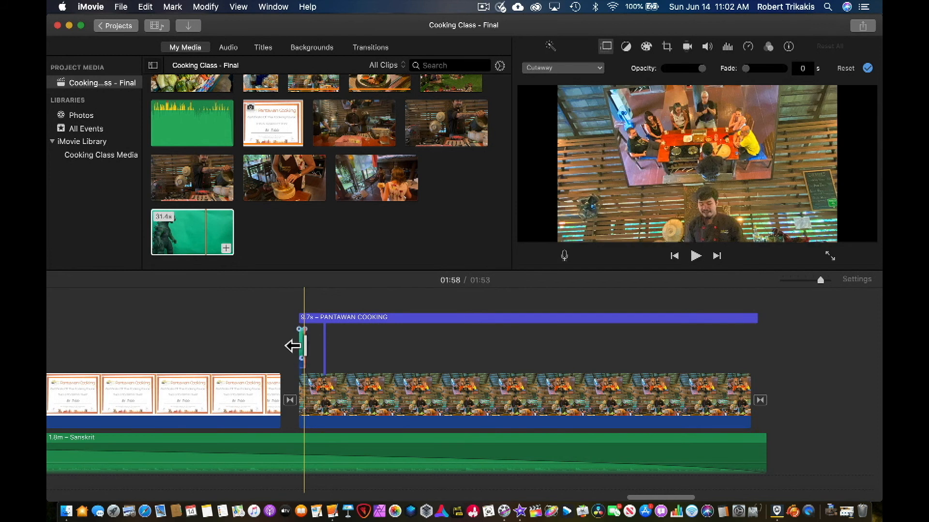
pyautogui.moveTo(303, 346); pyautogui.dragTo(750, 378)
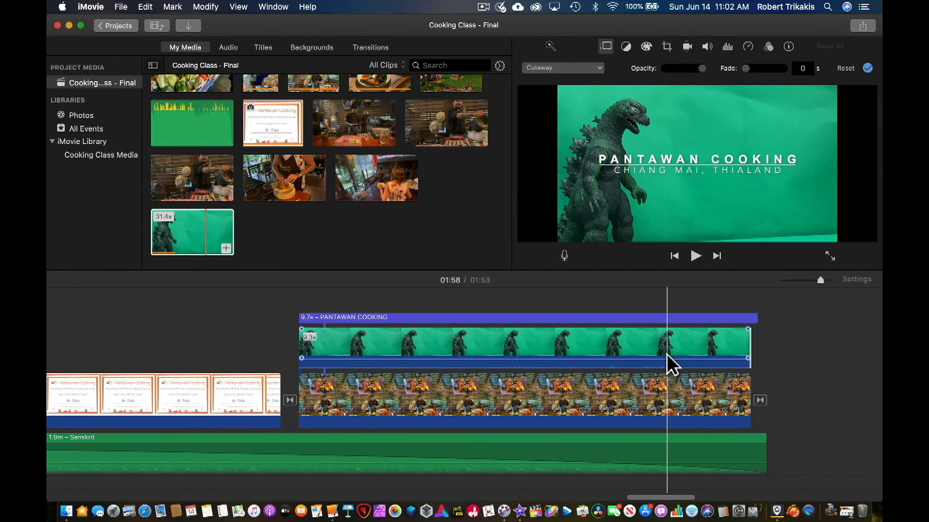
# - Set the Godzilla clip's overlay type to Green/Blue Screen
pyautogui.click(329, 343)
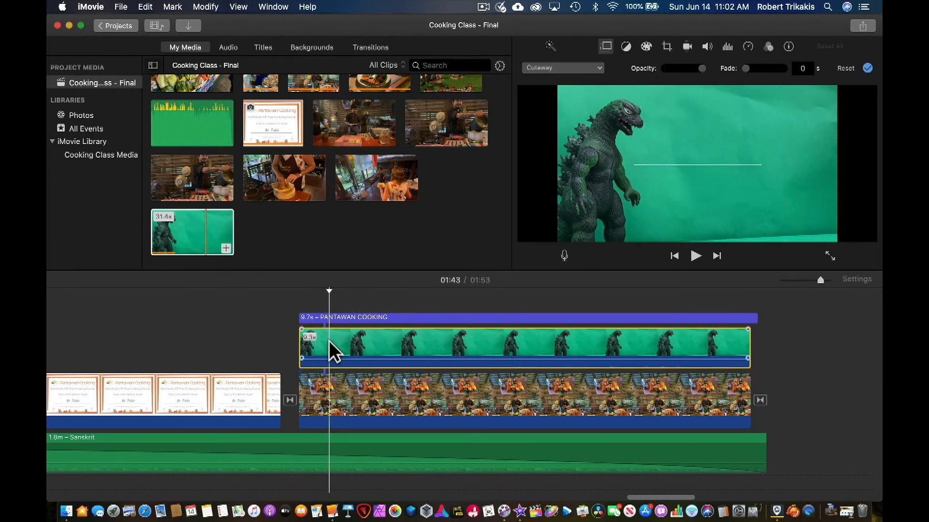
pyautogui.click(552, 68)
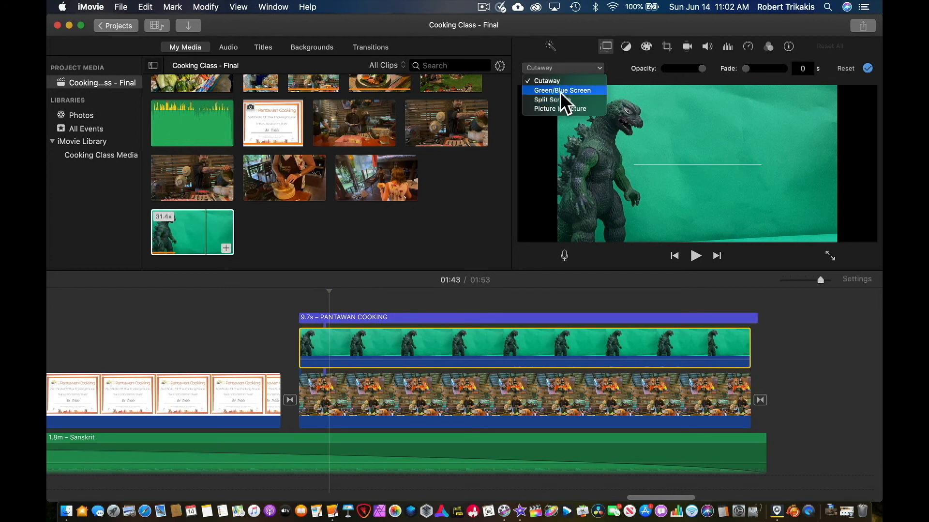
pyautogui.click(561, 91)
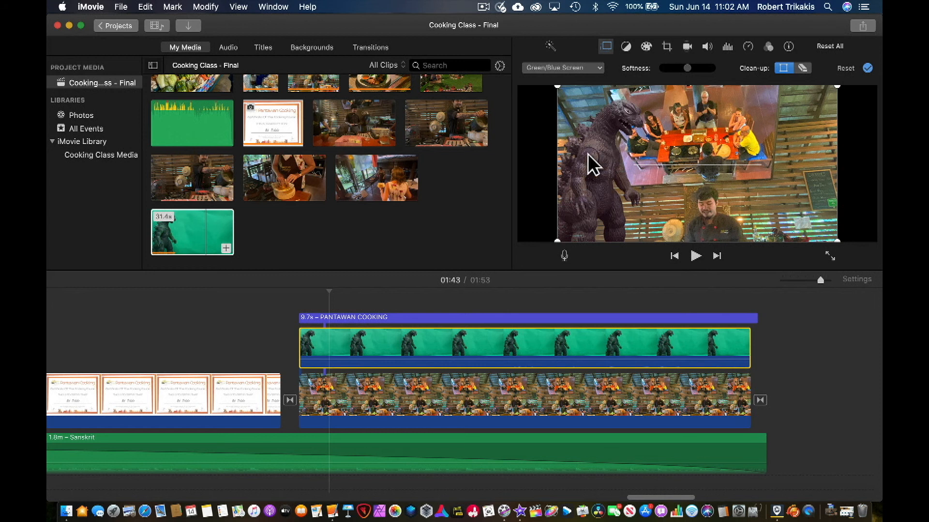
# - Play back the closing clip from near its start to review the Godzilla green-screen effect
pyautogui.click(308, 345)
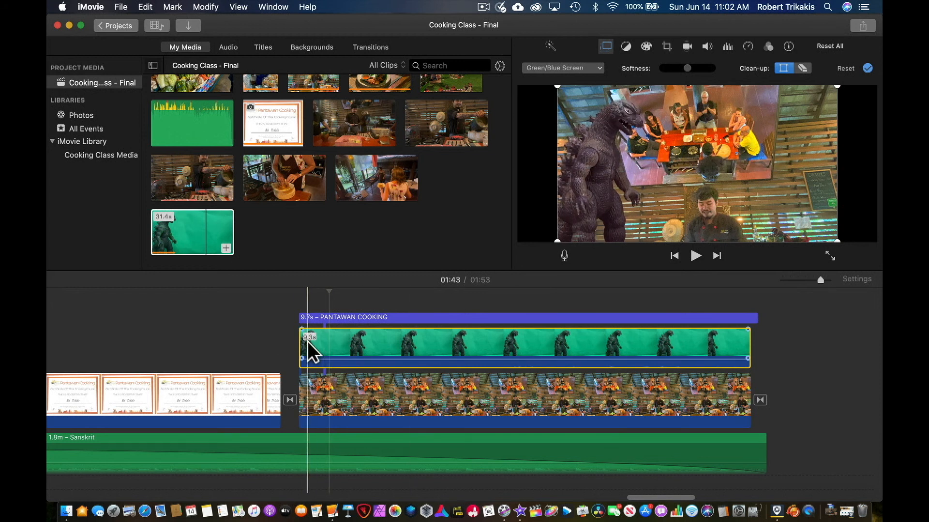
pyautogui.press('space')
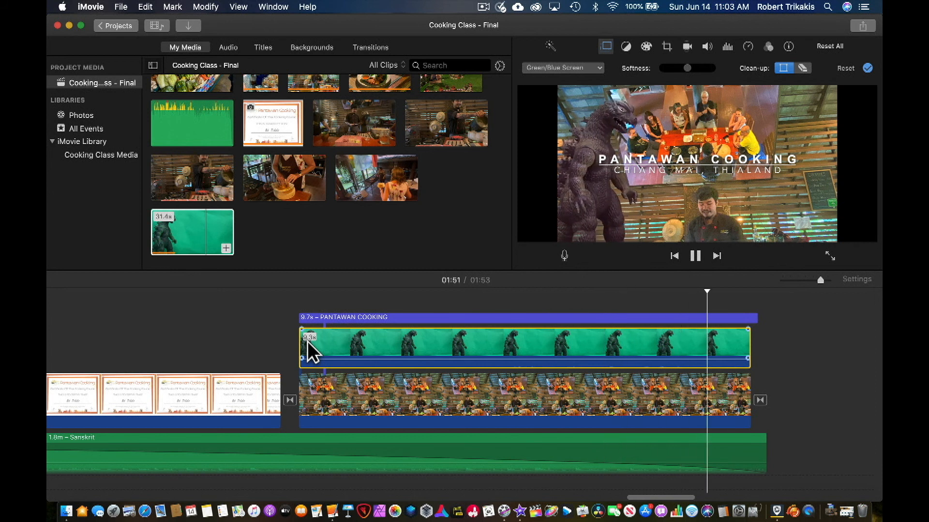
pyautogui.press('space')
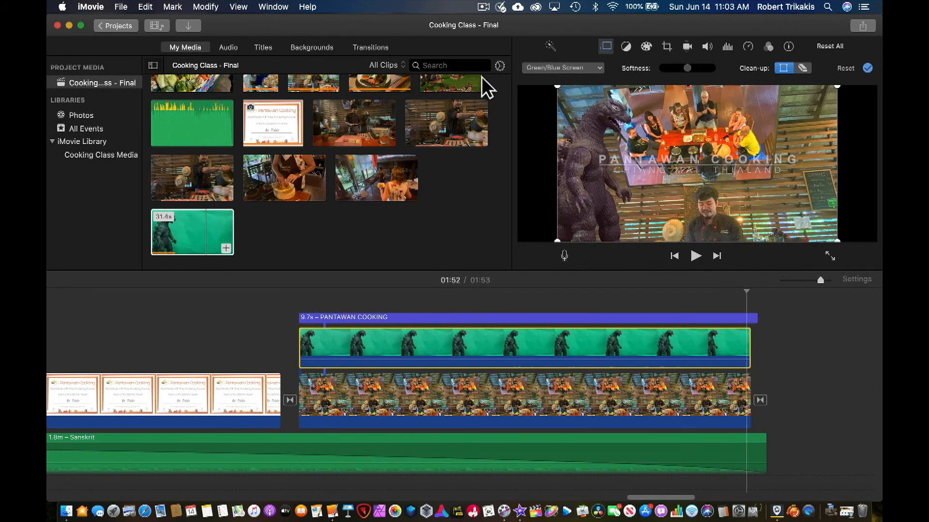
pyautogui.click(553, 67)
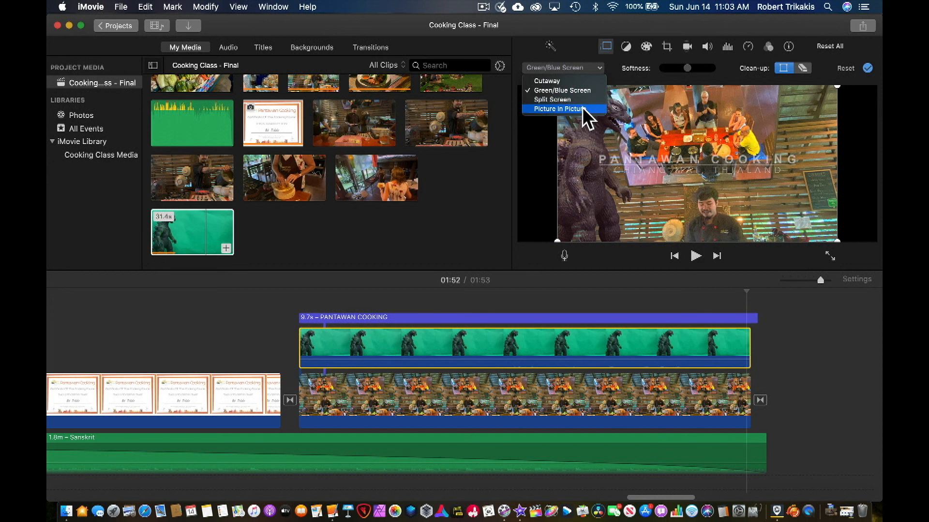
pyautogui.click(544, 148)
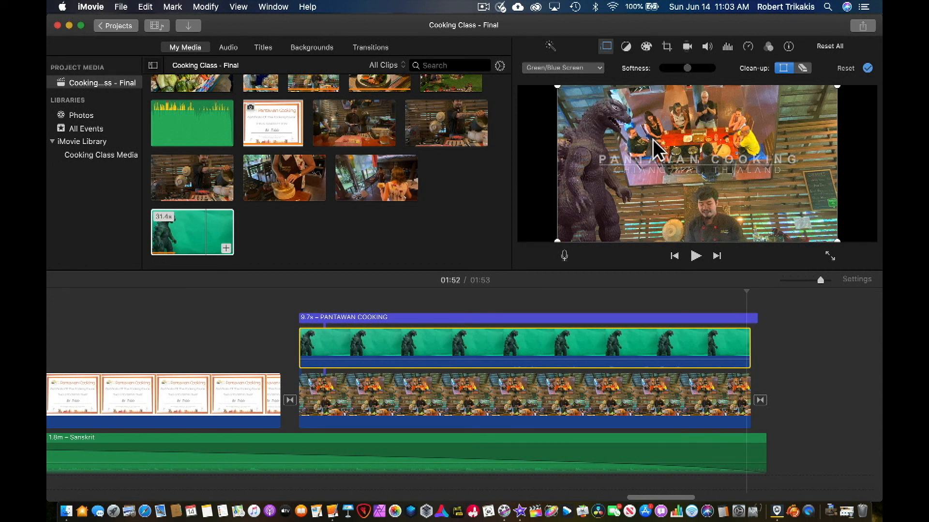
pyautogui.click(479, 6)
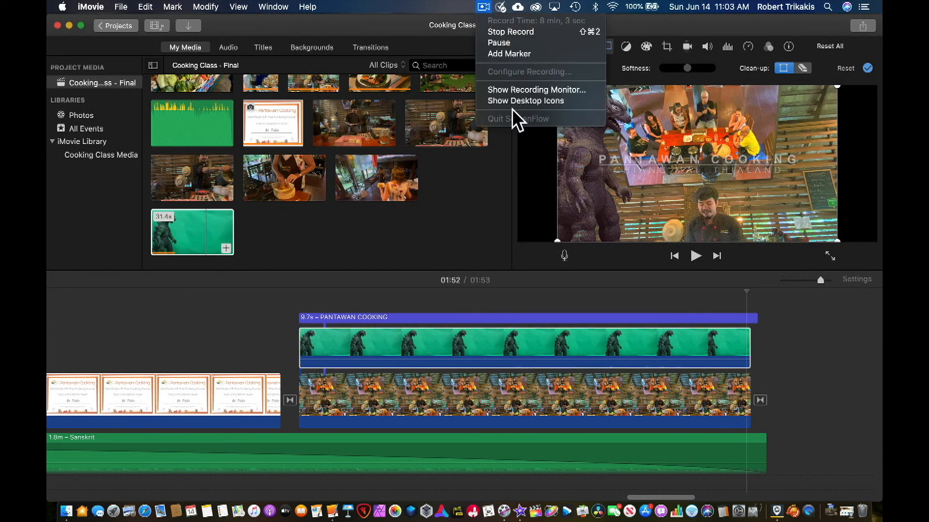